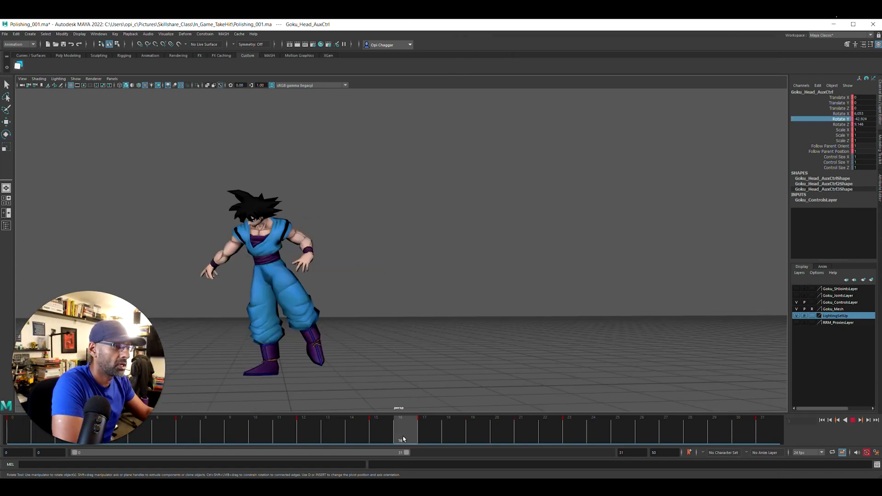
Delete the head control's key at frame 17, rotate the head into a new pose there and play the animation back.
left_click_drag(402, 437, 427, 437)
right_click(430, 431)
left_click(449, 324)
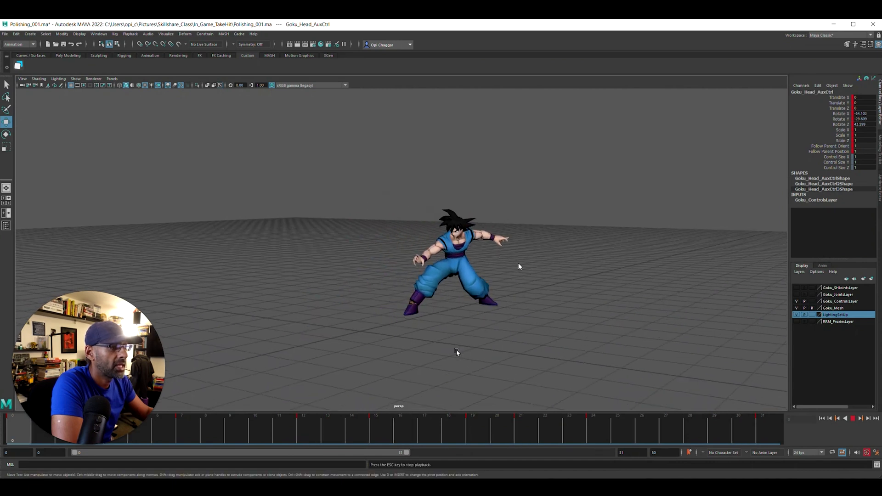
key("Escape")
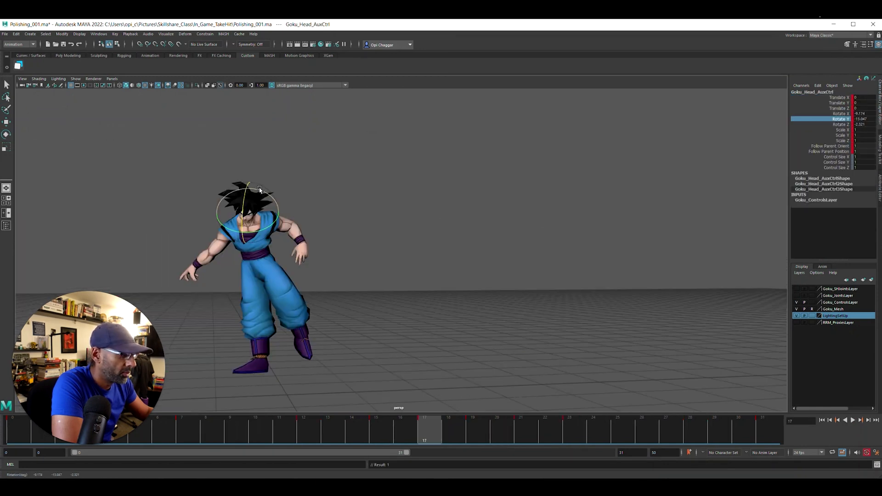
left_click_drag(252, 189, 258, 191)
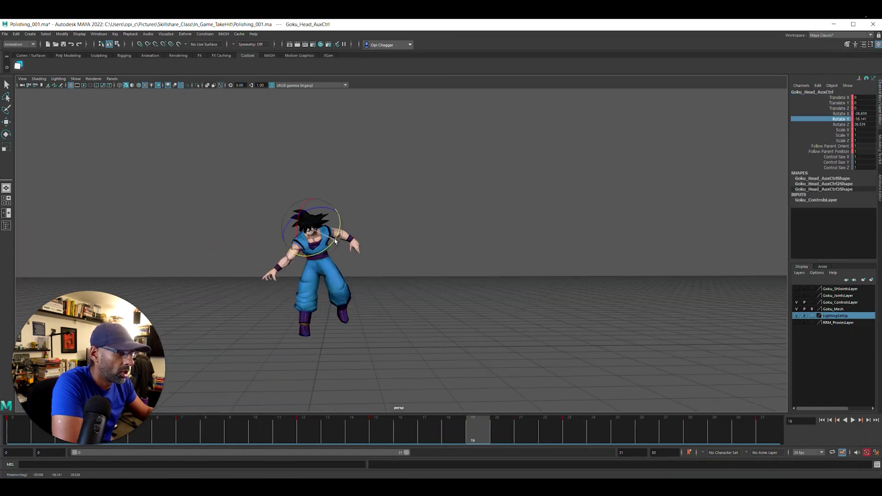
key("alt+v")
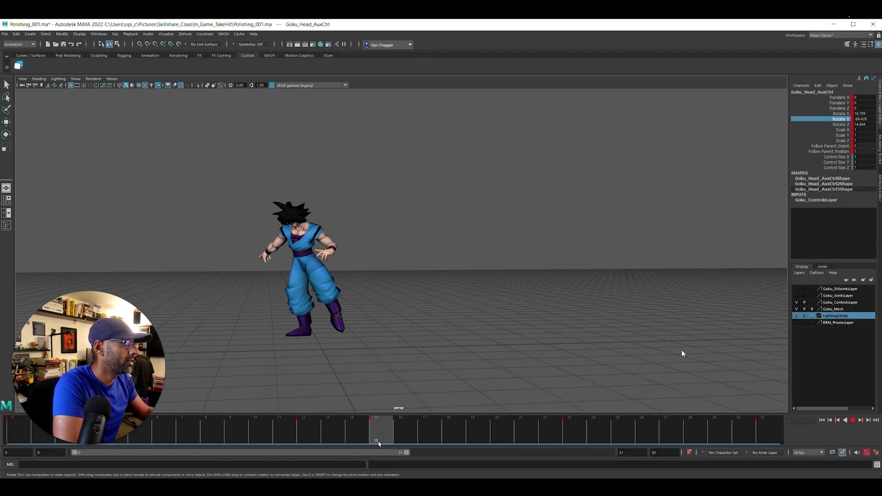
Scrub and step through the animation between frames 6 and 21 to examine the arcs and overlap of the arms.
key("alt+period")
key("alt+period")
left_click_drag(413, 445, 157, 431)
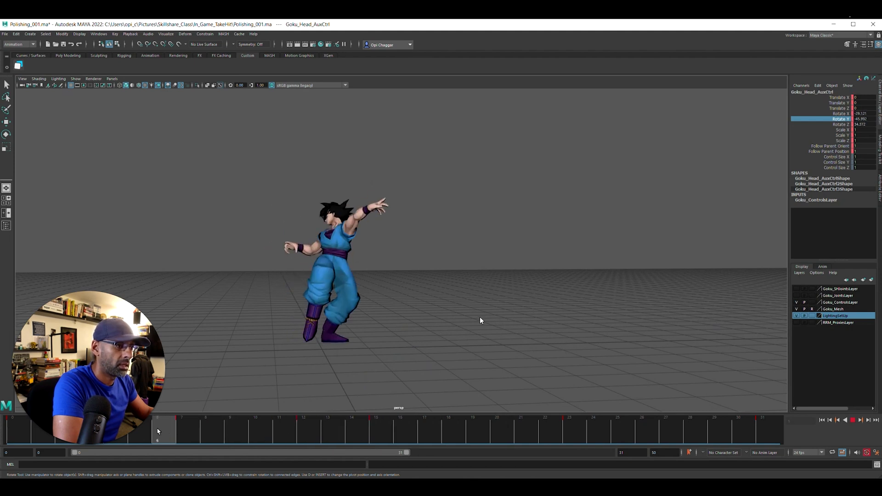
key("period")
key("period")
key("comma")
key("comma")
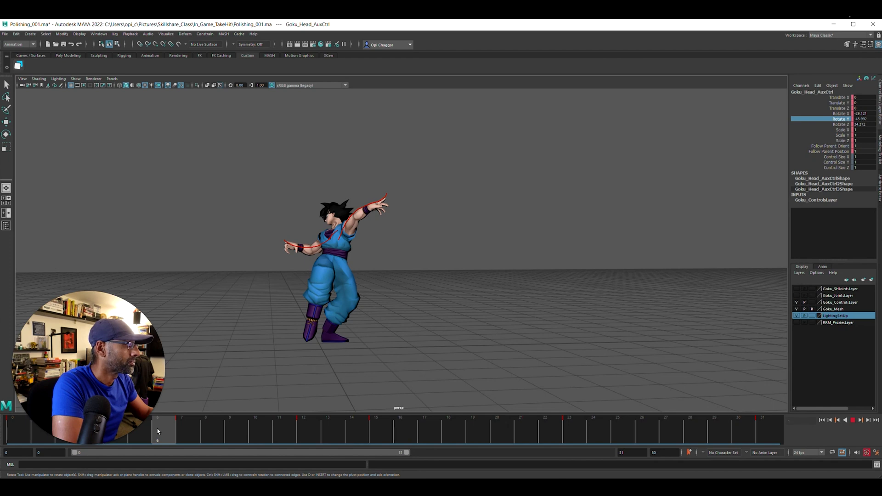
left_click_drag(157, 431, 364, 436)
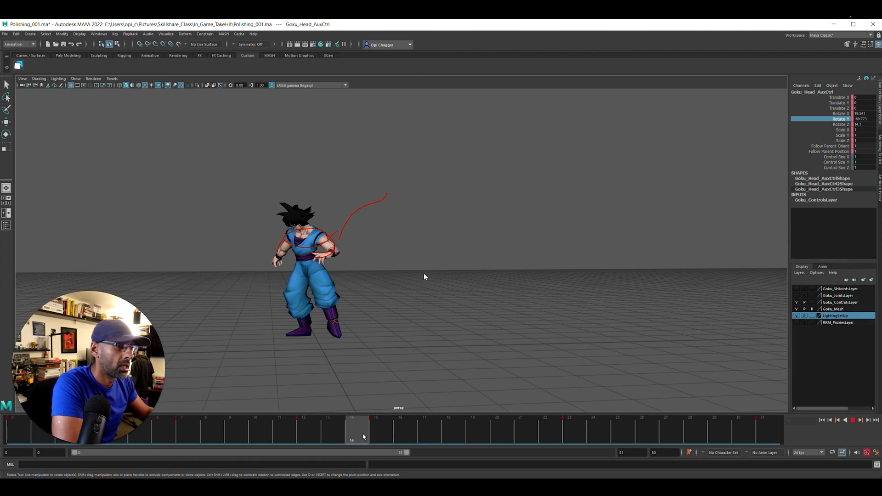
left_click_drag(364, 437, 373, 437)
left_click_drag(286, 283, 418, 367, "alt")
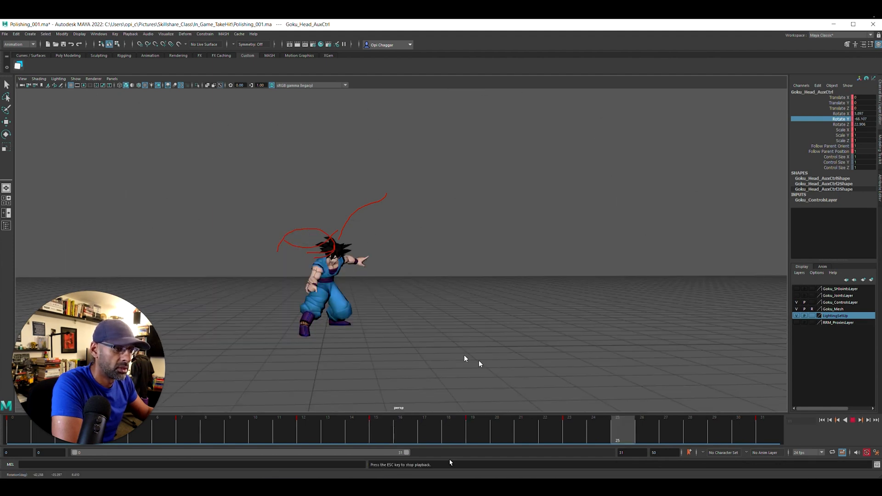
key("Escape")
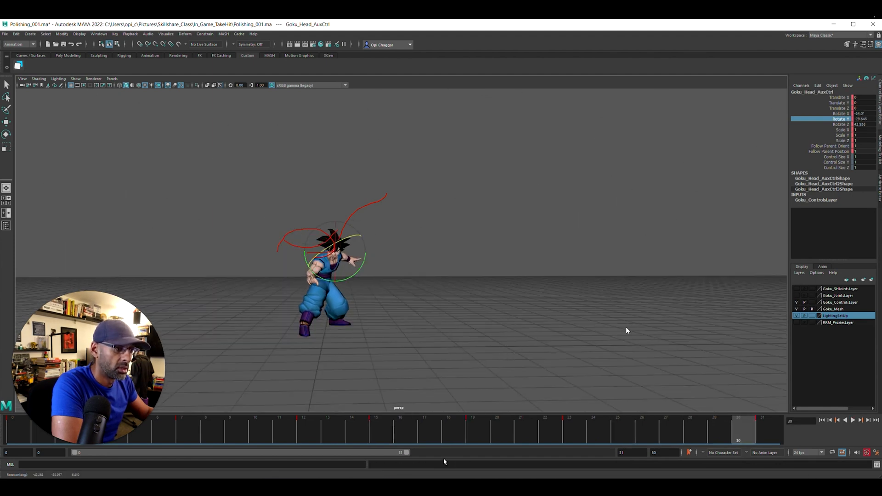
left_click(368, 429)
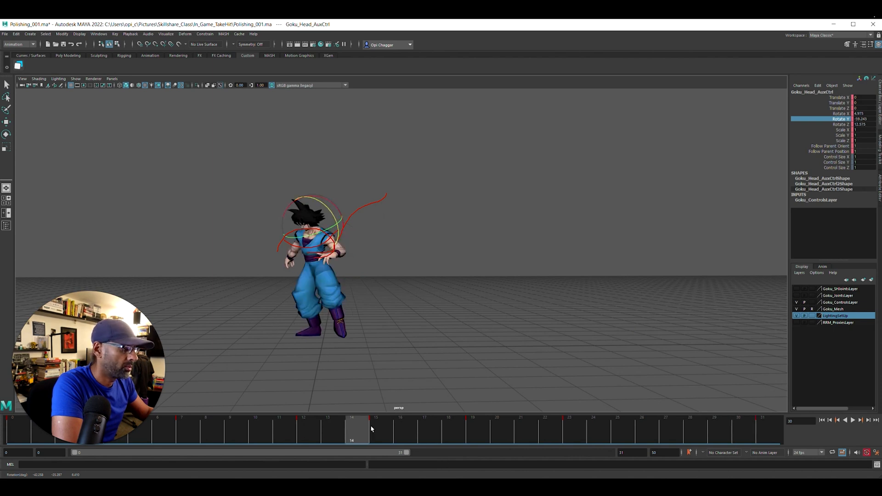
left_click_drag(371, 429, 517, 434)
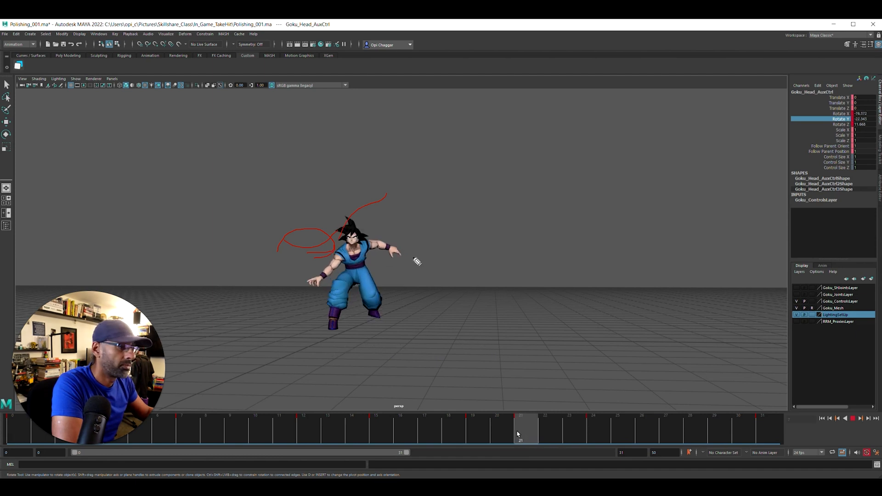
Mark the curve of the extended arm at frames 21 and 23, then clear all drawn marks.
left_click_drag(361, 244, 398, 254)
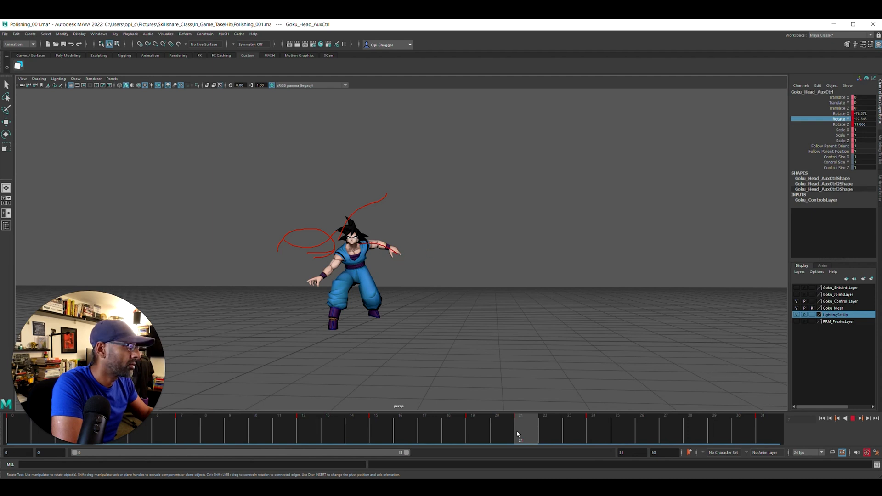
left_click(554, 436)
left_click(583, 435)
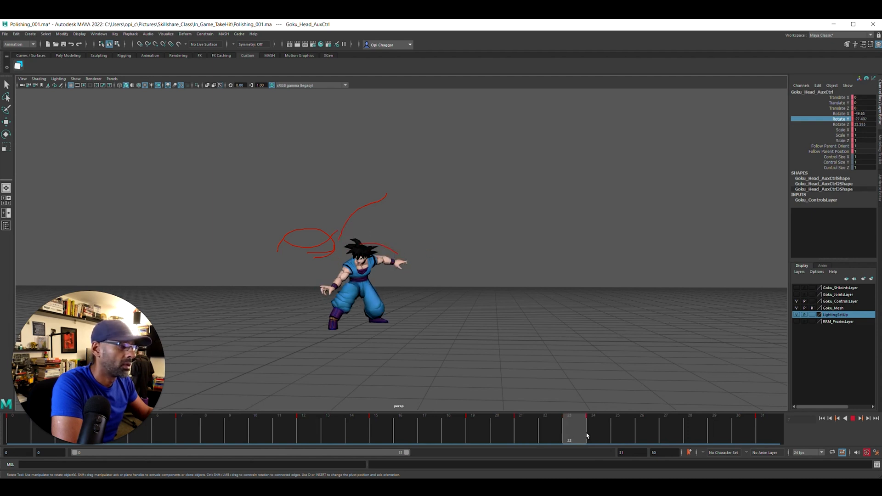
left_click_drag(373, 262, 416, 258)
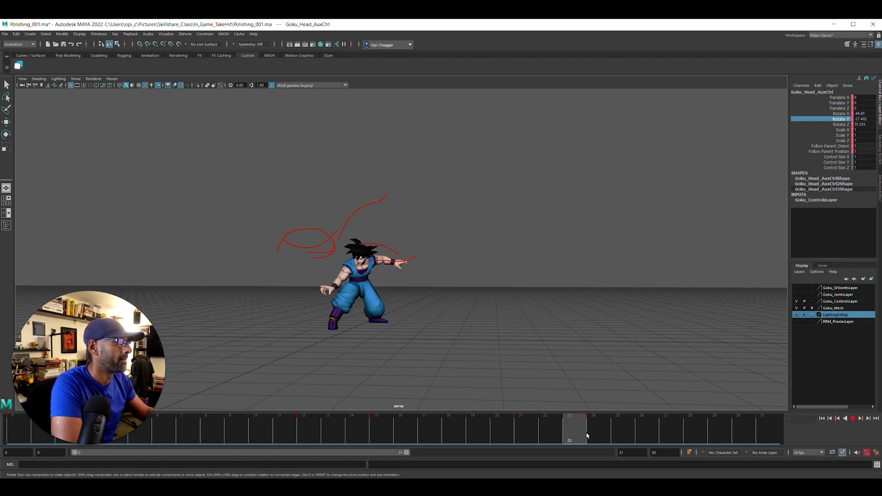
key("ctrl+shift+7")
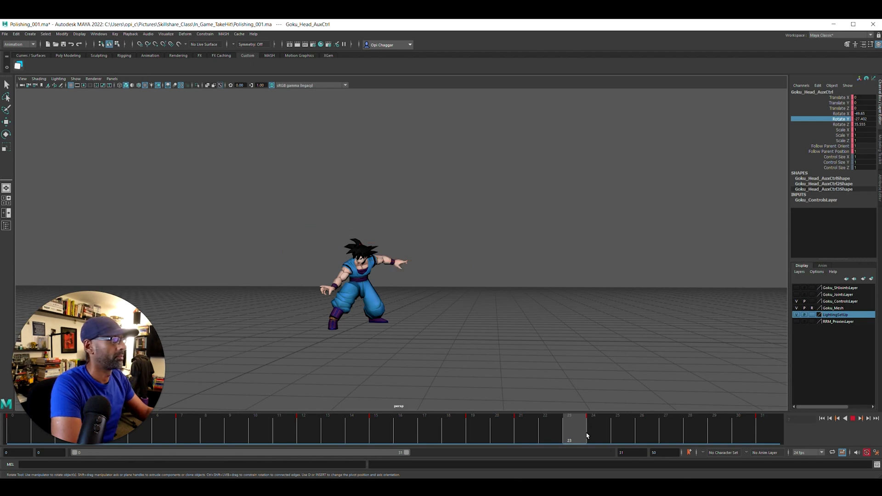
Play and scrub the take-hit animation from several angles to examine the arm and wrist motion.
left_click_drag(587, 436, 517, 434)
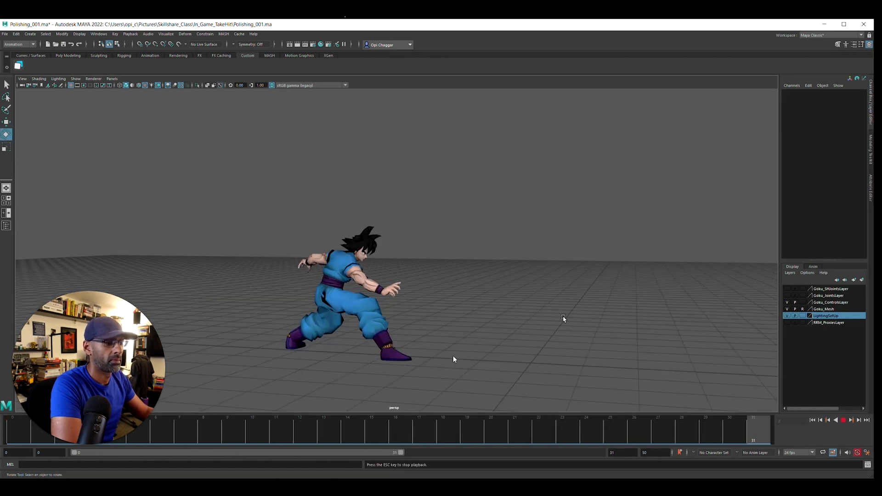
left_click_drag(452, 355, 476, 344, "alt")
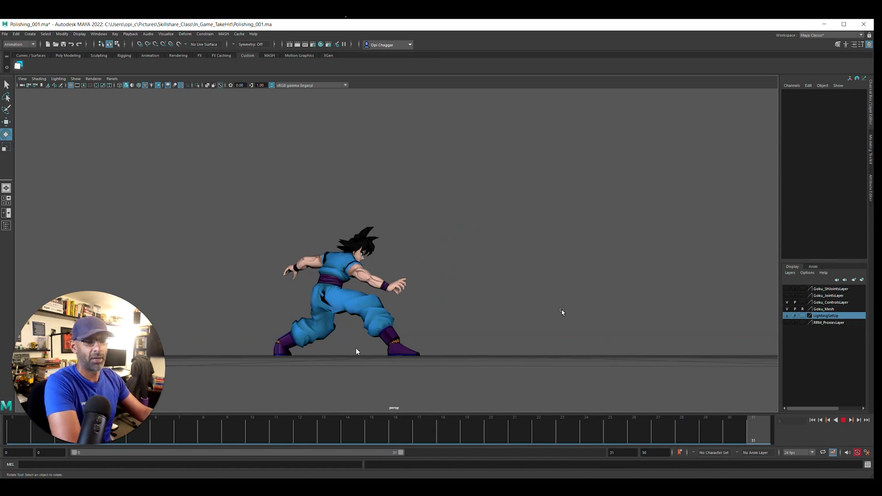
left_click_drag(505, 319, 411, 316, "alt")
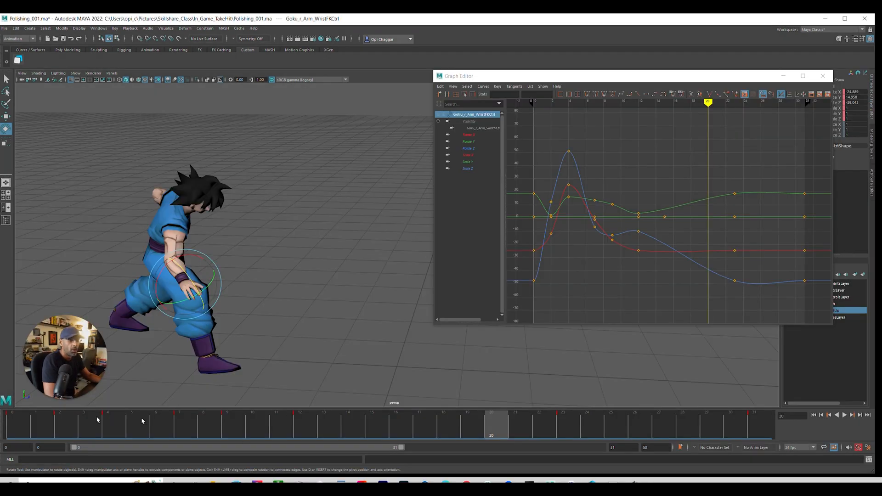
left_click_drag(97, 419, 135, 421)
key("alt+v")
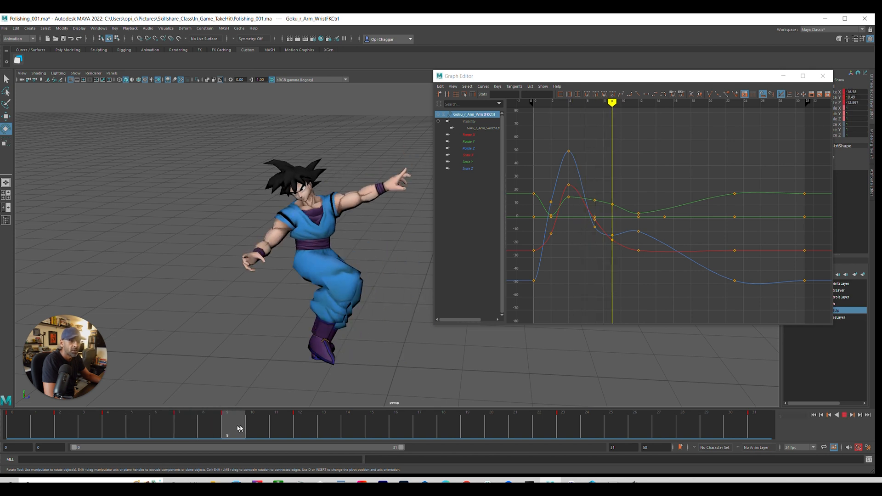
key("alt+v")
left_click_drag(331, 370, 358, 376, "alt")
key("alt+v")
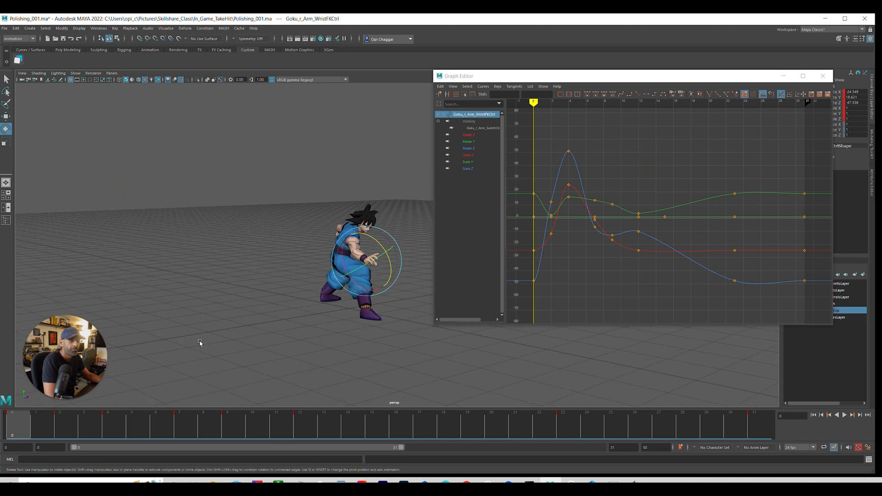
key("alt+v")
left_click_drag(306, 431, 322, 433)
left_click_drag(275, 339, 316, 335, "alt")
right_click_drag(315, 335, 367, 324, "alt")
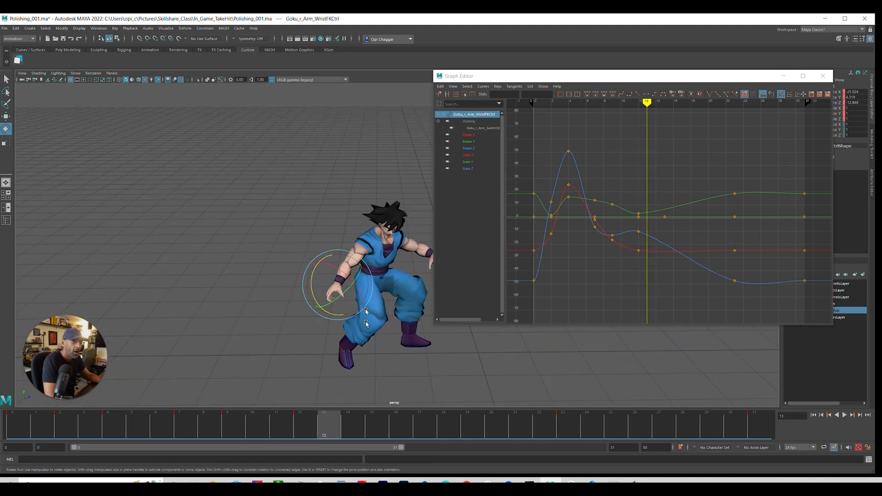
Display the rig's control curves and move the Graph Editor clear of the character.
key("alt+1")
left_click_drag(82, 415, 160, 417)
middle_click_drag(380, 262, 274, 265, "alt")
left_click_drag(275, 265, 268, 304, "alt")
left_click_drag(561, 74, 714, 69)
middle_click_drag(391, 282, 437, 210, "alt")
left_click_drag(437, 210, 429, 257, "alt")
Delete the right wrist control's keys between frames 2 and 12, then undo the last change and deselect the control.
left_click_drag(18, 424, 277, 434)
left_click_drag(309, 360, 315, 353, "alt")
left_click_drag(276, 428, 144, 427)
left_click_drag(81, 427, 239, 428, "shift")
right_click(239, 428)
left_click(262, 324)
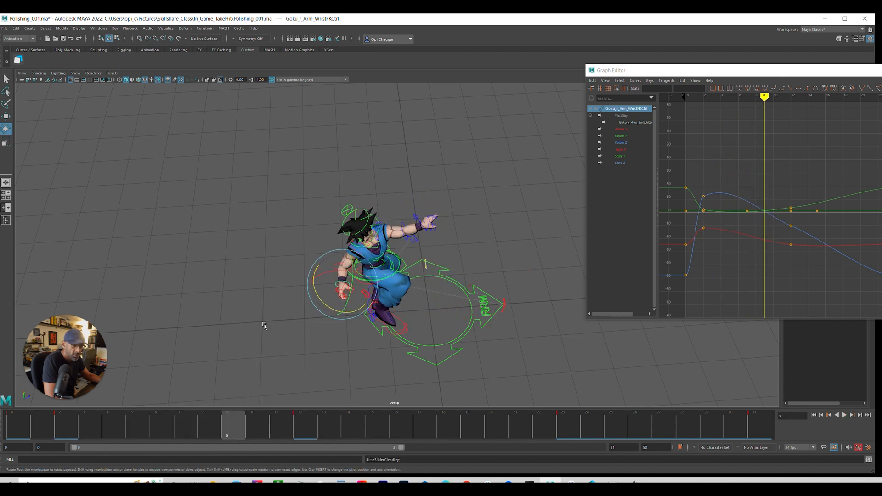
key("ctrl+z")
left_click(228, 323)
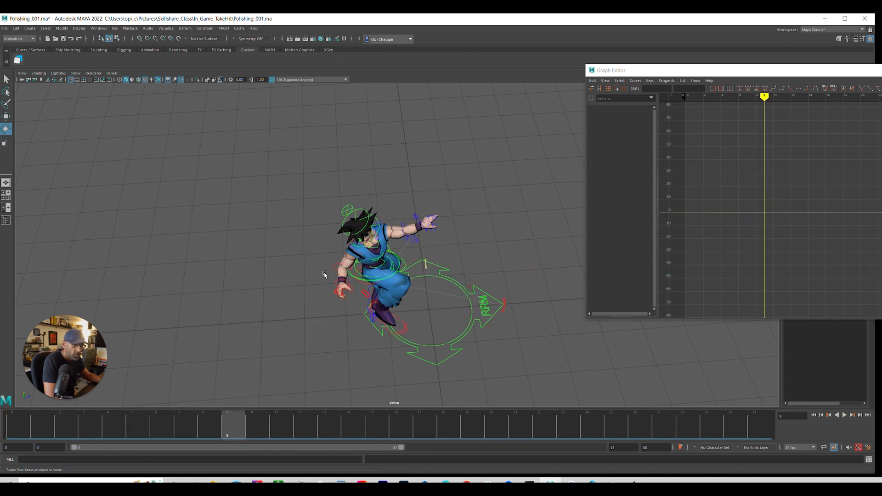
Delete the right elbow control's keys between frames 2 and 12 and scrub to frame 12.
left_click(334, 267)
left_click_drag(128, 427, 202, 427, "shift")
right_click(188, 427)
left_click(211, 321)
mouse_move(136, 428)
left_mouse_down()
mouse_move(41, 427)
mouse_move(208, 427)
mouse_move(260, 438)
mouse_move(299, 432)
left_mouse_up()
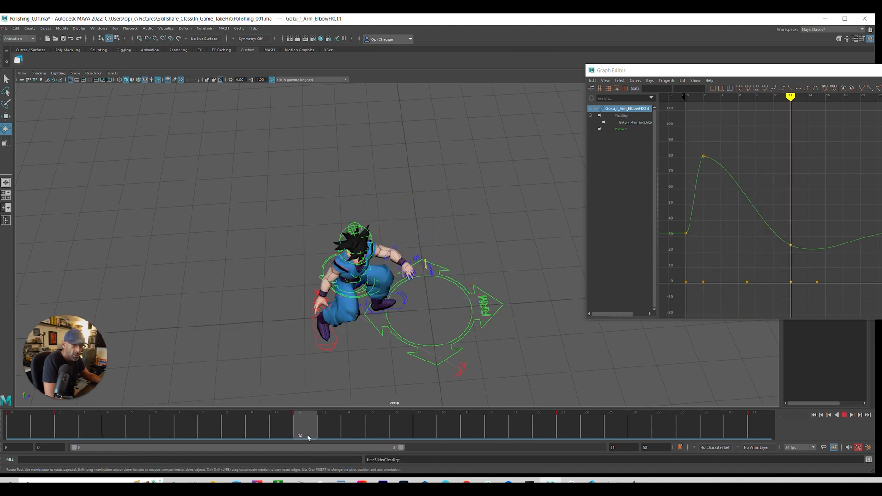
Arrange the Graph Editor and channel list so both can be read, with the right elbow's Rotate Y channel selected.
left_click_drag(845, 70, 694, 37)
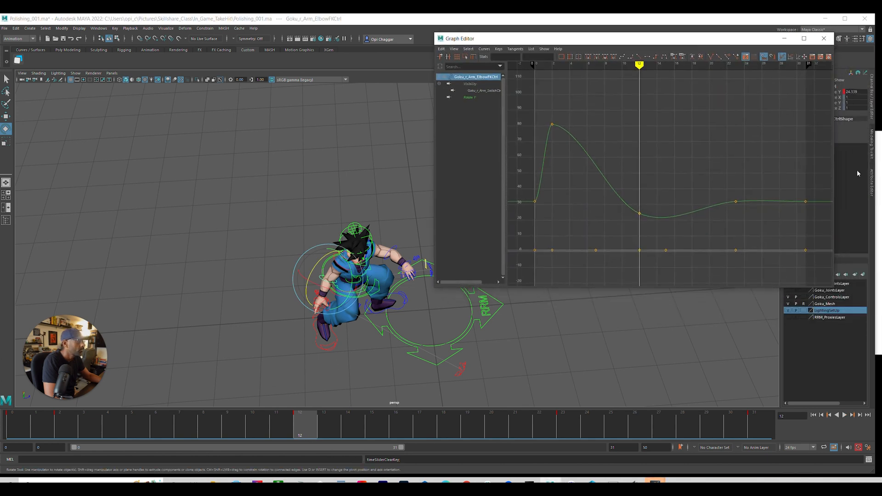
left_click_drag(876, 115, 880, 115)
left_click(846, 92)
left_click_drag(834, 77, 755, 77)
left_click_drag(686, 40, 708, 40)
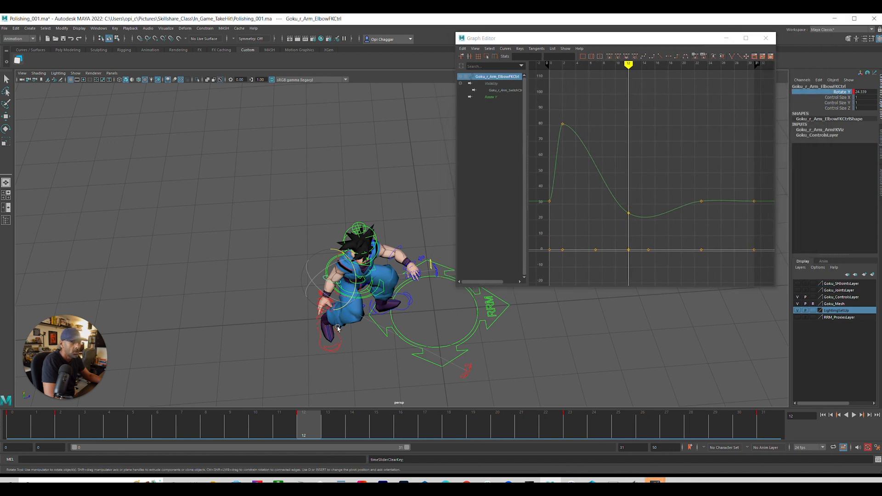
Set the right elbow control's Rotate Y to about -6.5 at frame 12 and play the animation back.
middle_click_drag(309, 352, 337, 345)
left_click_drag(289, 432, 17, 427)
key("alt+v")
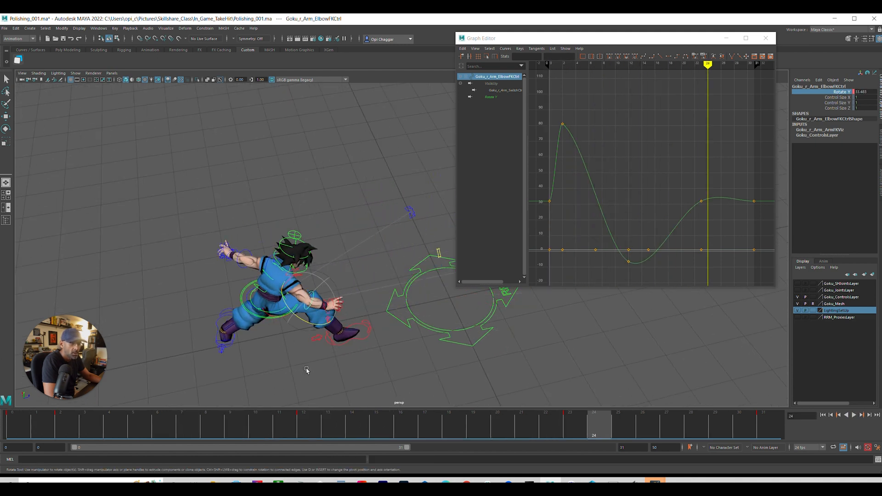
left_click_drag(296, 370, 305, 353, "alt")
key("alt+v")
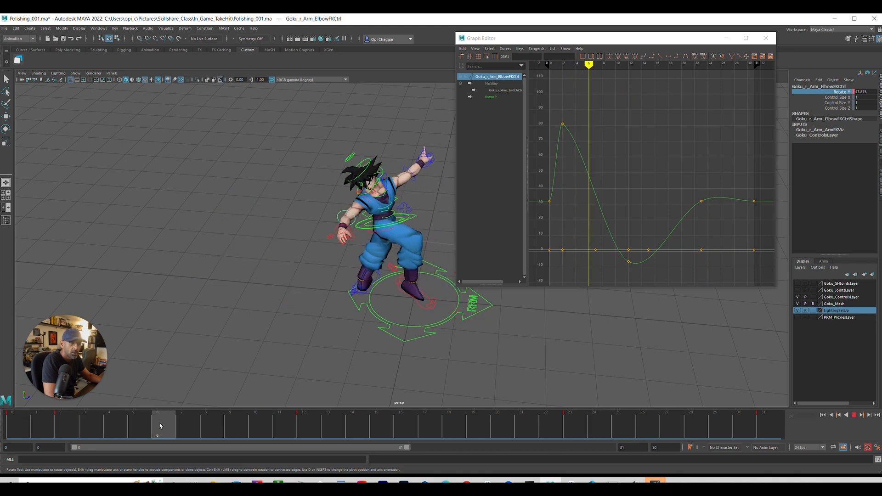
Bend the right elbow at frame 7 by setting its Rotate Y to about 69.9.
mouse_move(287, 416)
left_mouse_down()
mouse_move(419, 422)
mouse_move(115, 428)
mouse_move(230, 432)
mouse_move(114, 437)
mouse_move(182, 439)
left_mouse_up()
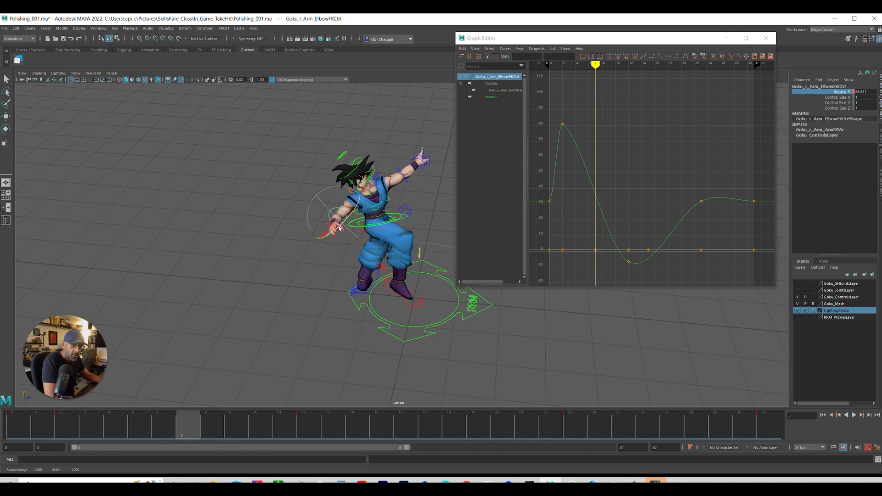
left_click_drag(340, 226, 340, 226)
left_click_drag(416, 277, 356, 255, "alt")
left_click_drag(202, 271, 274, 282, "alt")
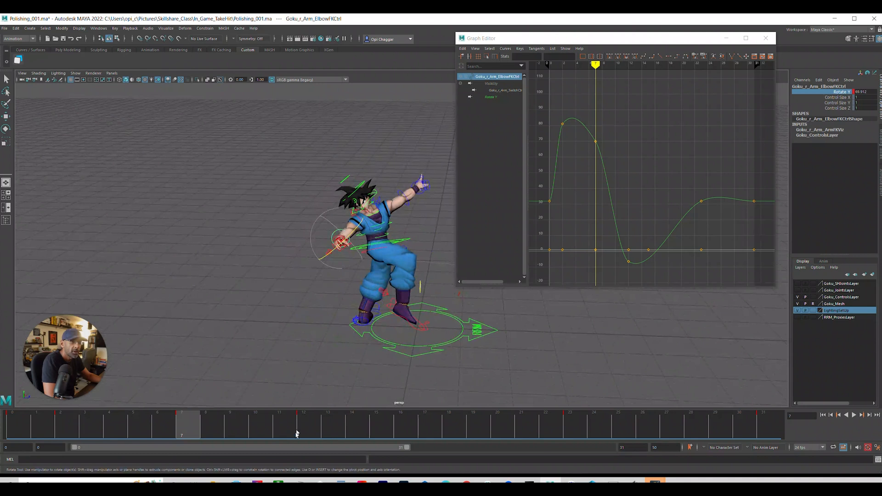
Play the animation repeatedly from the early frames to examine the timing of the right arm's swing.
left_click(30, 425)
key("alt+v")
left_click(29, 424)
key("alt+v")
key("alt+v")
left_click_drag(339, 307, 366, 314, "alt")
left_click(137, 421)
key("alt+v")
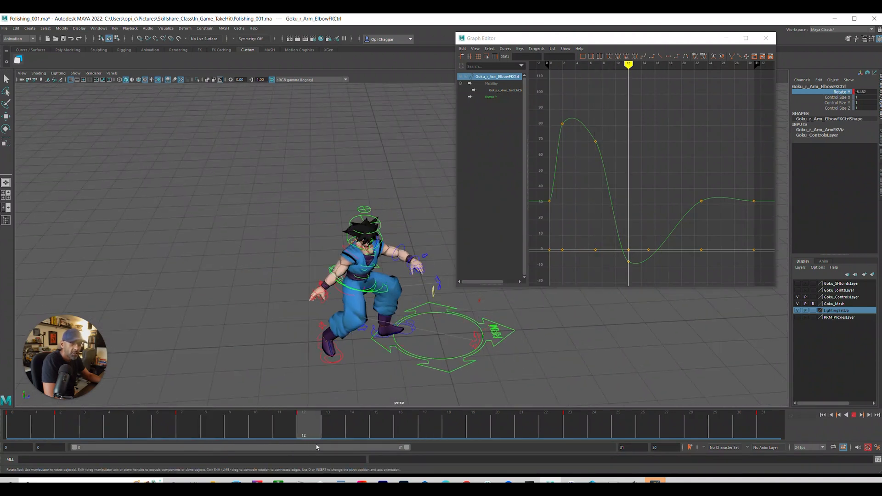
Move the right elbow control's key from frame 12 to frame 13.
left_click_drag(333, 448, 344, 432)
left_click(307, 430, "shift")
Key the right elbow's Rotate Y at about -14.2 on frame 19 and about 8 on frame 23, playing back each change.
left_click_drag(211, 420, 470, 435)
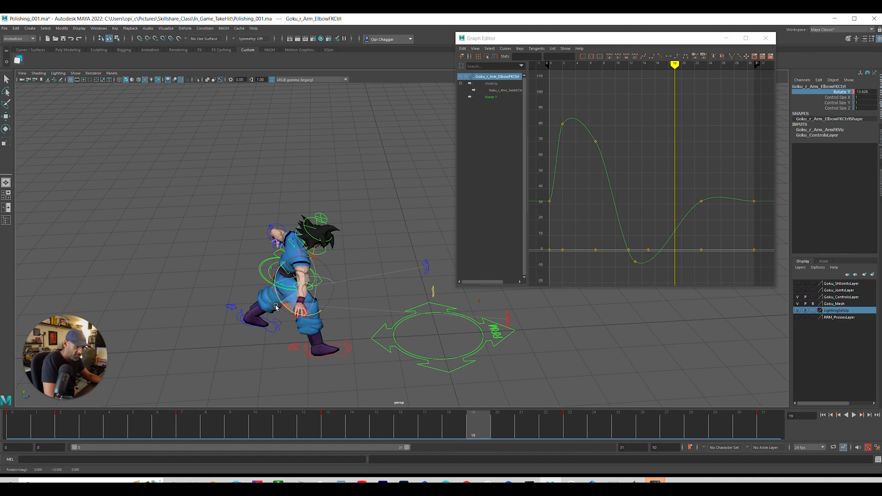
key("alt+v")
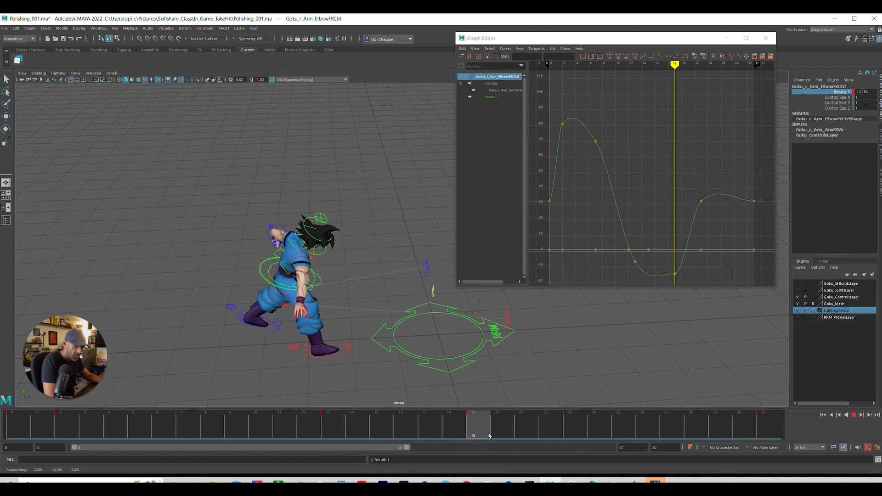
key("alt+v")
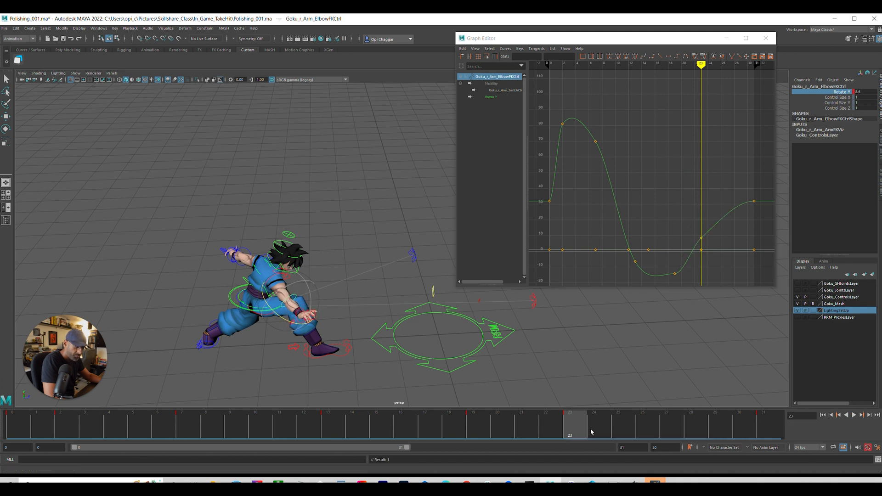
key("alt+v")
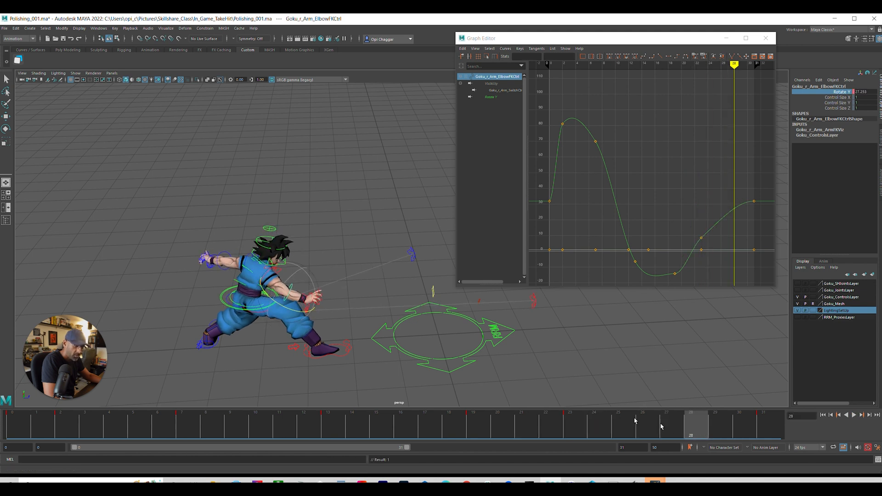
Key the right elbow's Rotate Y at about 33.9 on frame 28 and smooth the curve's tangent at the frame 19 key.
left_click_drag(300, 315, 363, 323, "alt")
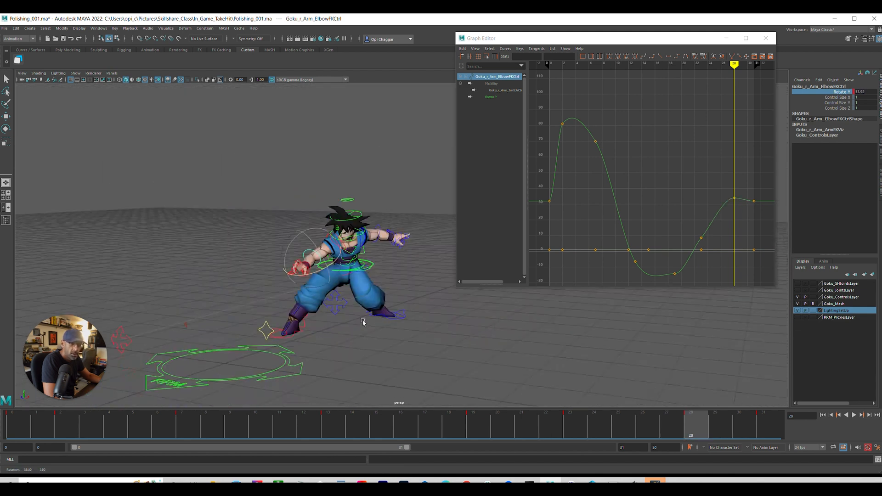
key("alt+v")
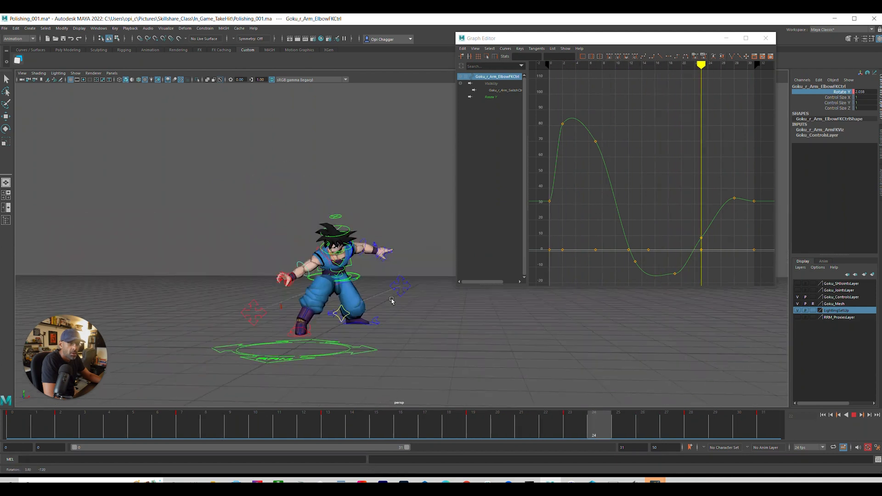
left_click(684, 430)
left_click(691, 427)
left_click_drag(665, 264, 689, 284)
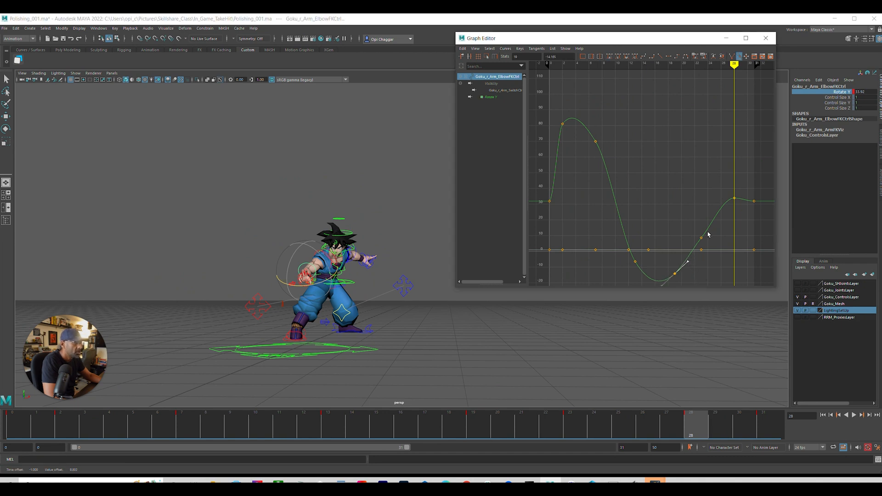
Raise the right elbow's Rotate Y key on frame 28 to about 35 and move that key to frame 27.
left_click_drag(747, 213, 744, 212)
key("f")
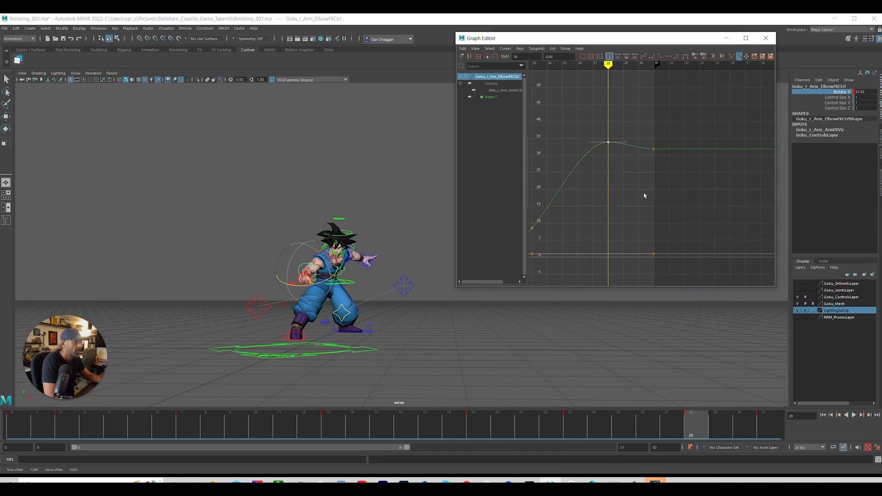
left_click(643, 420)
key("alt+v")
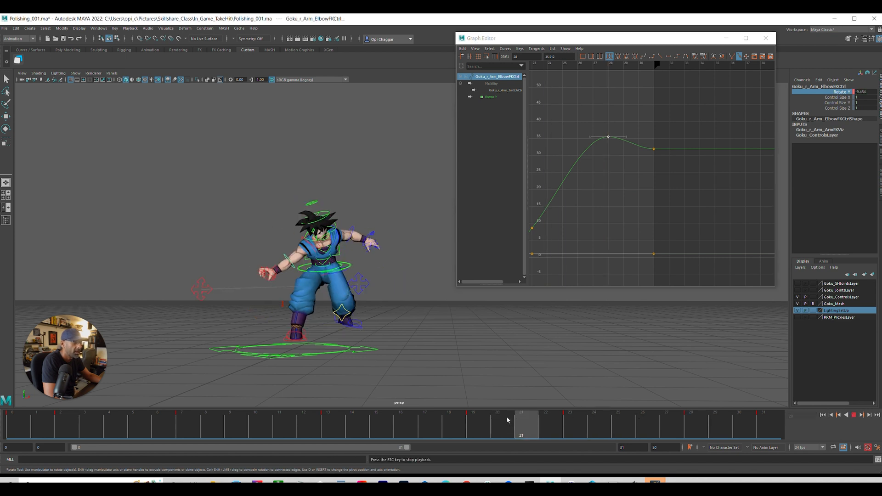
left_click_drag(693, 427, 669, 428)
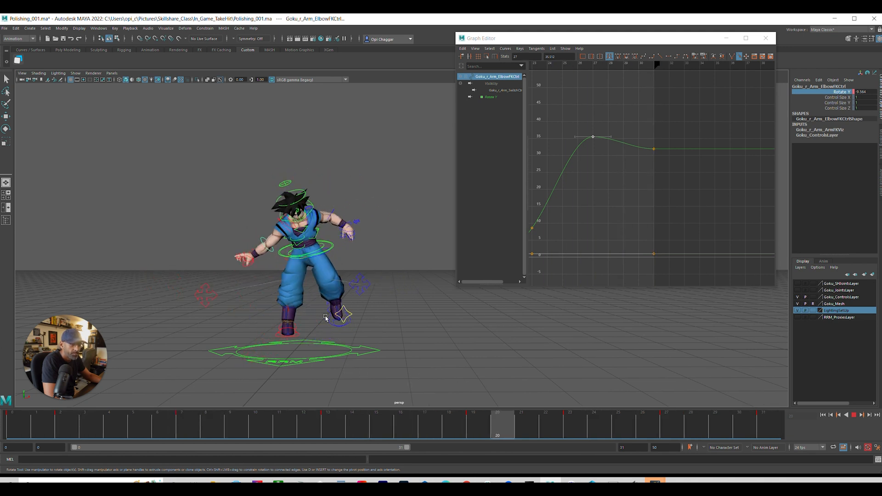
key("Escape")
Select the right shoulder control and try deleting its key on frame 23, playing back the animation.
left_click(297, 248)
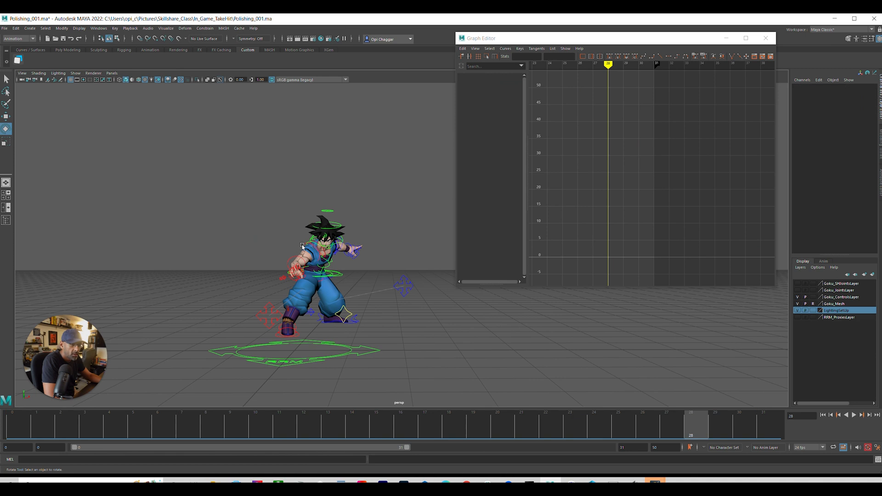
left_click(302, 246)
left_click_drag(518, 427, 580, 434)
right_click(576, 426)
left_click(599, 322)
key("alt+v")
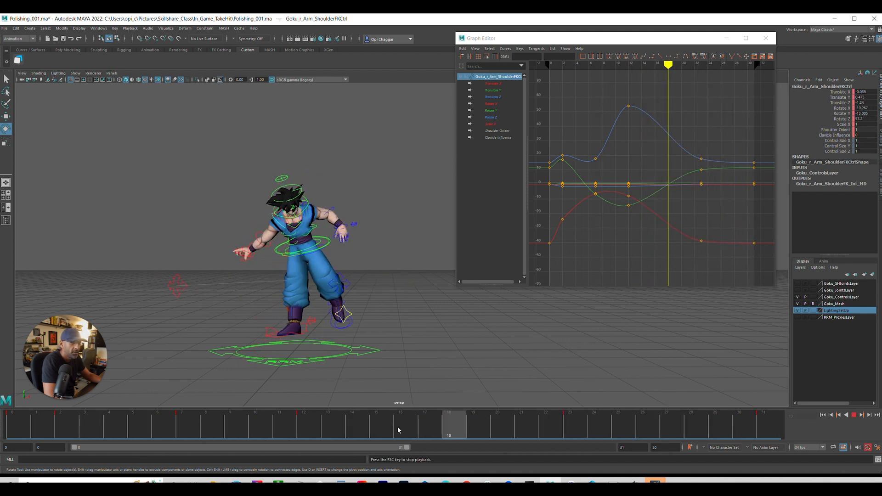
Raise the right shoulder's Rotate Y key on frame 23 to about 11.7, tilt its tangent upward past the key, and play back.
left_click(574, 429)
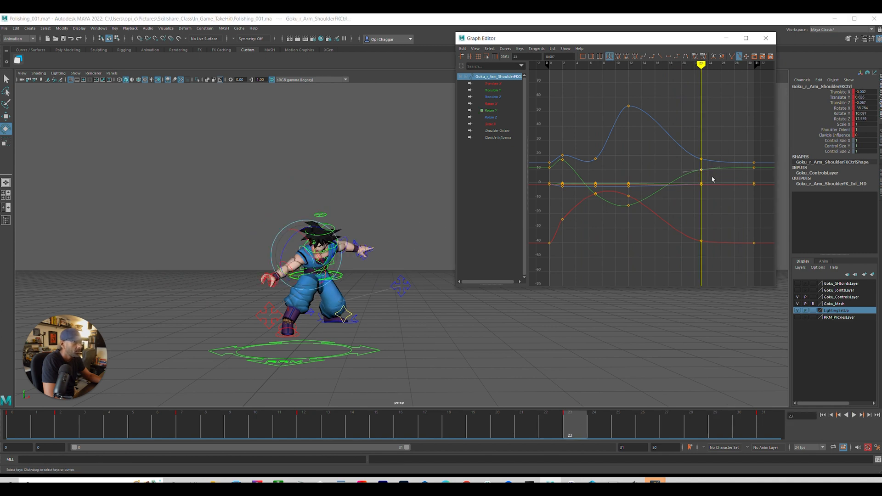
left_click(492, 111)
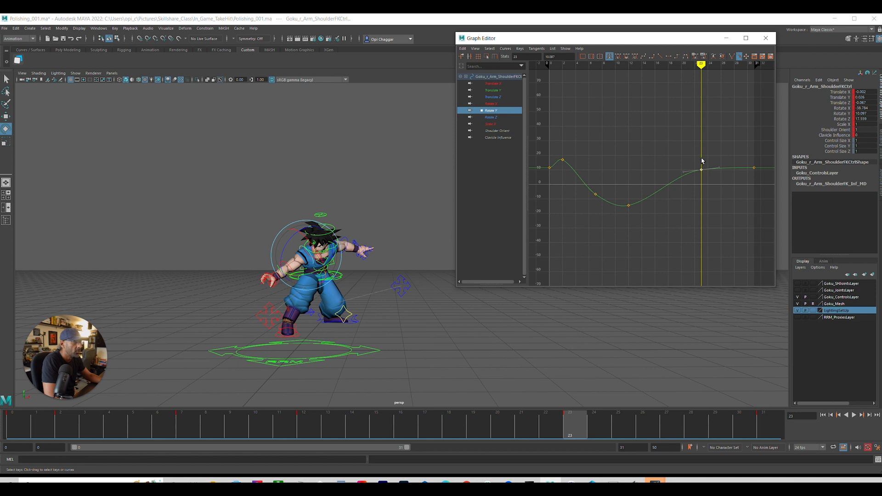
scroll(702, 179, "up", 4)
middle_click_drag(693, 182, 632, 184, "alt")
middle_click_drag(636, 183, 635, 184, "shift")
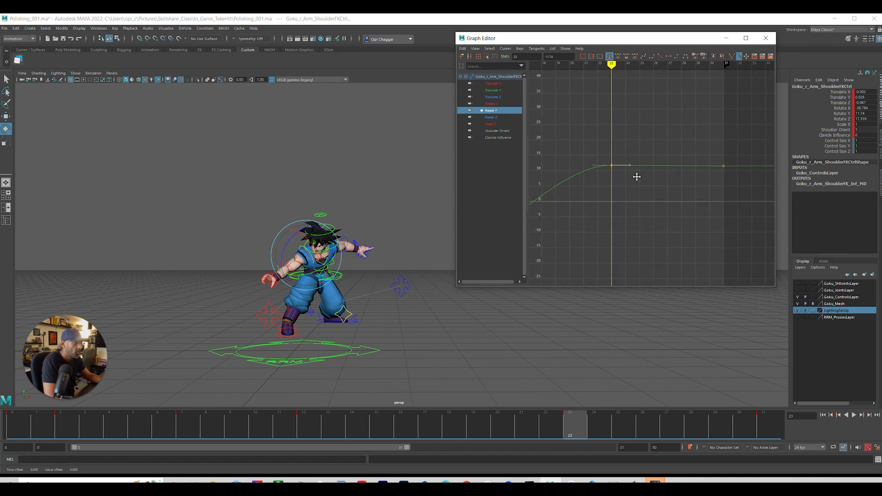
key("alt+v")
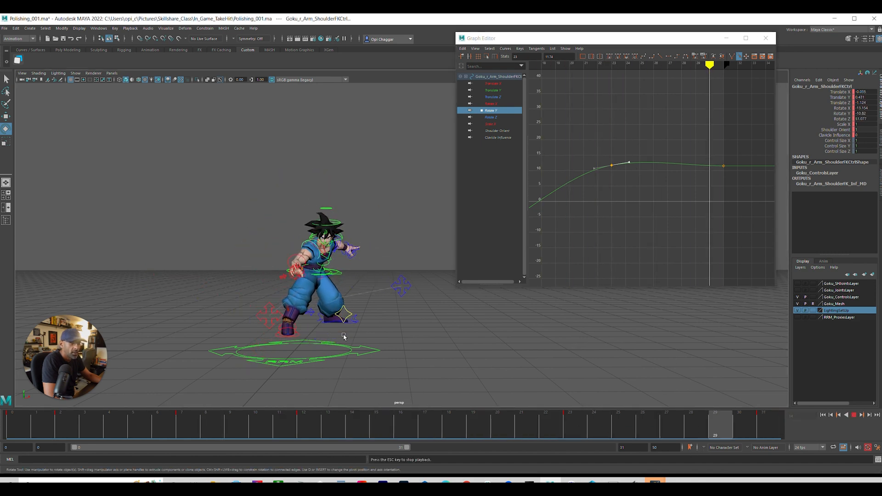
Lengthen and steepen the tangent handles of the right shoulder's Rotate Y key on frame 23, checking the motion in playback.
left_click_drag(337, 350, 343, 359, "alt")
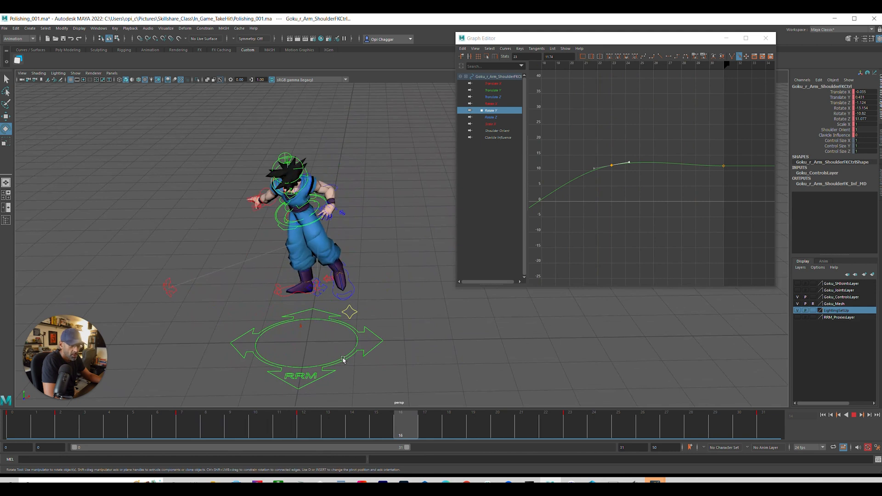
key("alt+v")
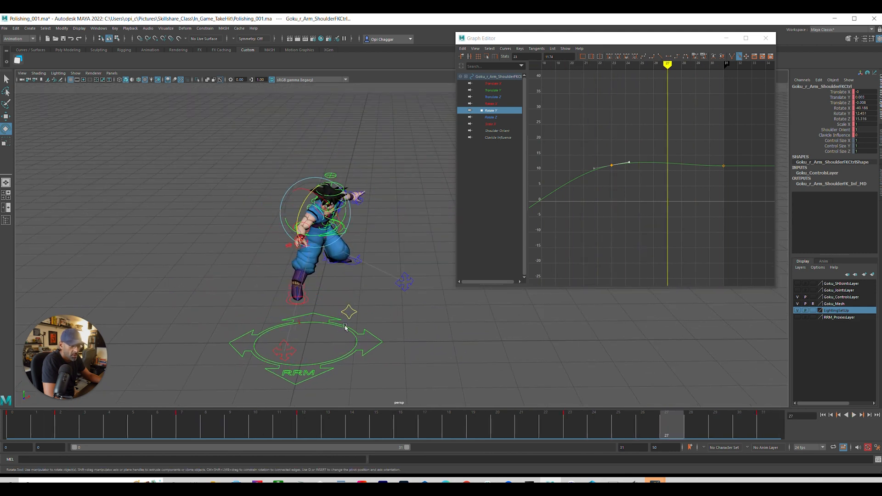
key("alt+f")
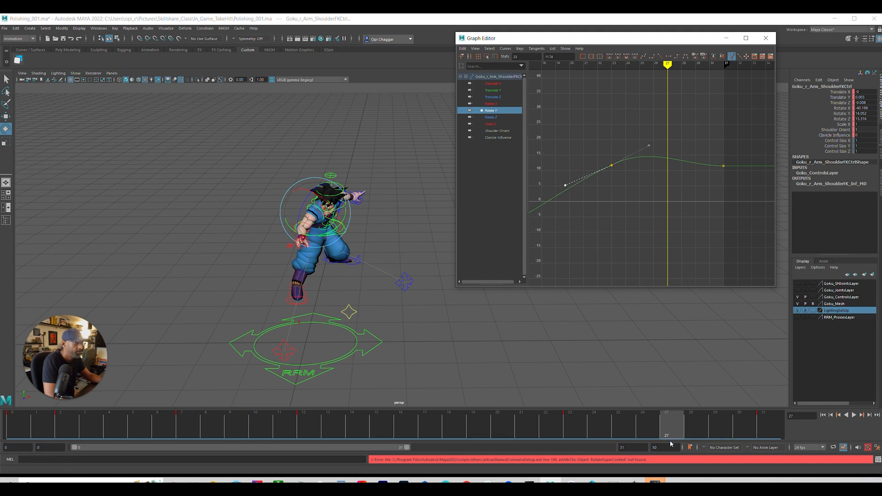
left_click_drag(655, 436, 419, 437)
key("alt+v")
left_click_drag(416, 396, 396, 341, "alt")
Select the right wrist control, hide the rig's control curves, and play back the hand's motion from frame 0.
left_click(273, 272)
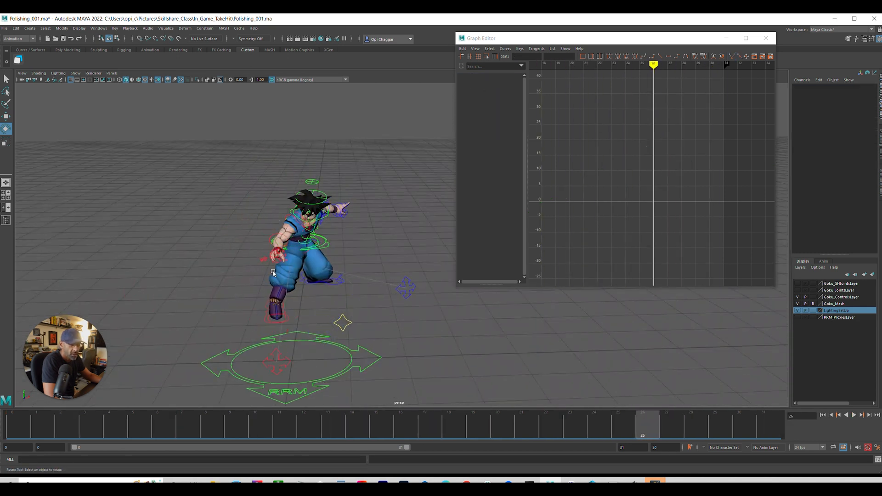
left_click(277, 264)
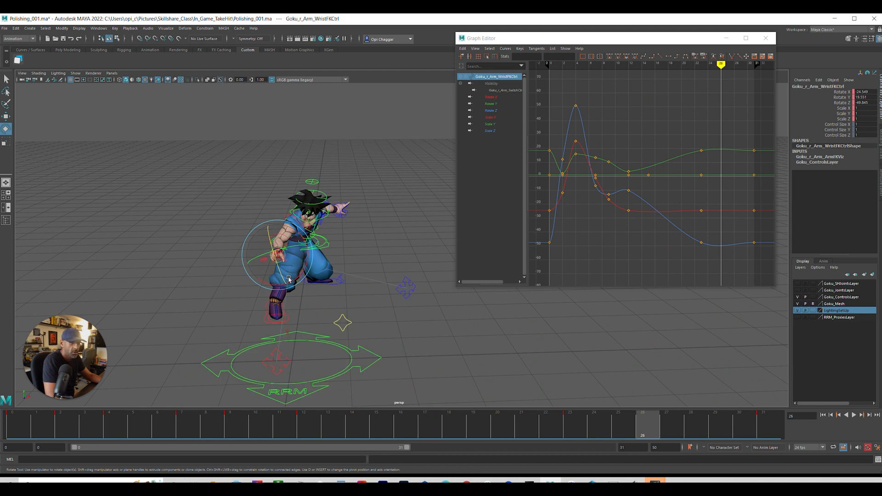
left_click_drag(273, 289, 314, 307, "alt")
left_click_drag(410, 425, 19, 427)
key("alt+v")
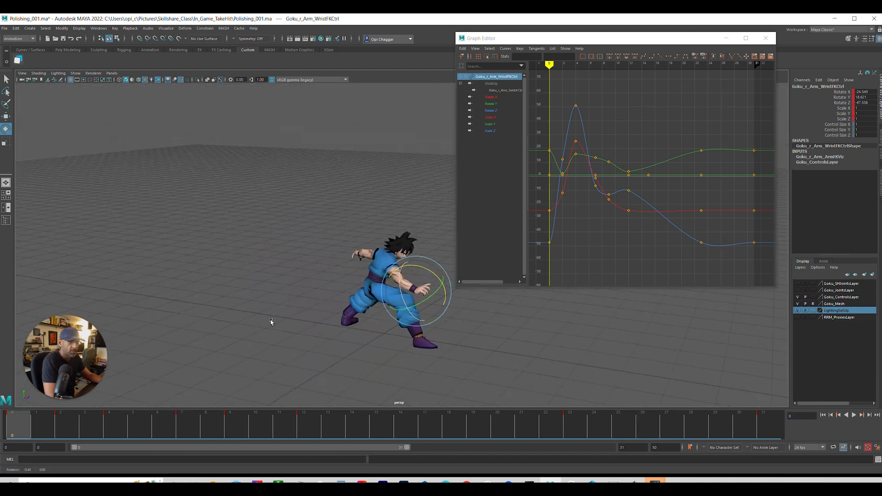
key("alt+v")
Set the right wrist's Rotate Y to about -10 on frame 12, and key frame 17 at about X -20.6, Y -21.3, Z 3.5.
left_click_drag(170, 434, 304, 434)
left_click_drag(356, 325, 285, 303, "alt")
left_click_drag(319, 429, 427, 436)
left_click_drag(330, 302, 342, 290, "alt")
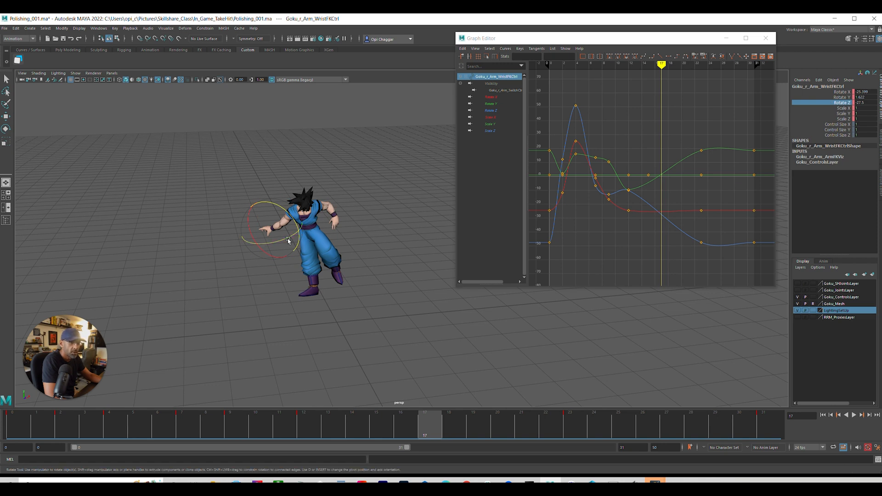
left_click_drag(285, 209, 277, 218)
left_click_drag(277, 217, 266, 206, "alt")
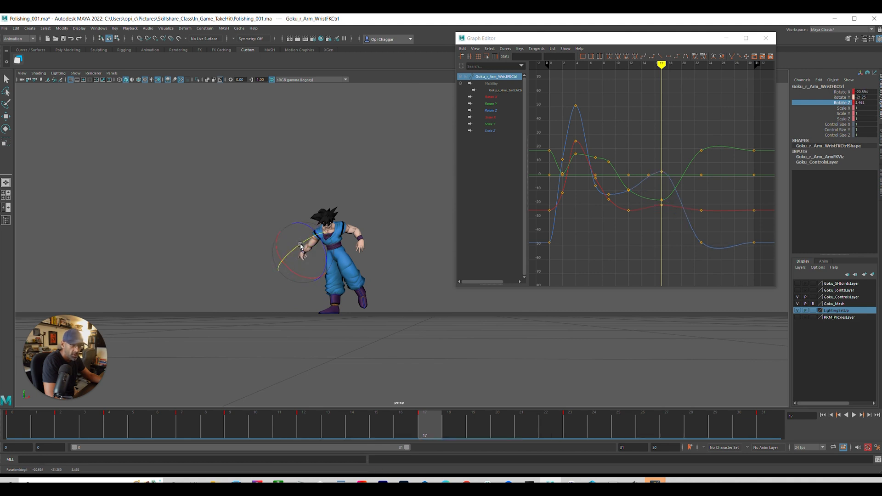
left_click_drag(424, 423, 207, 421)
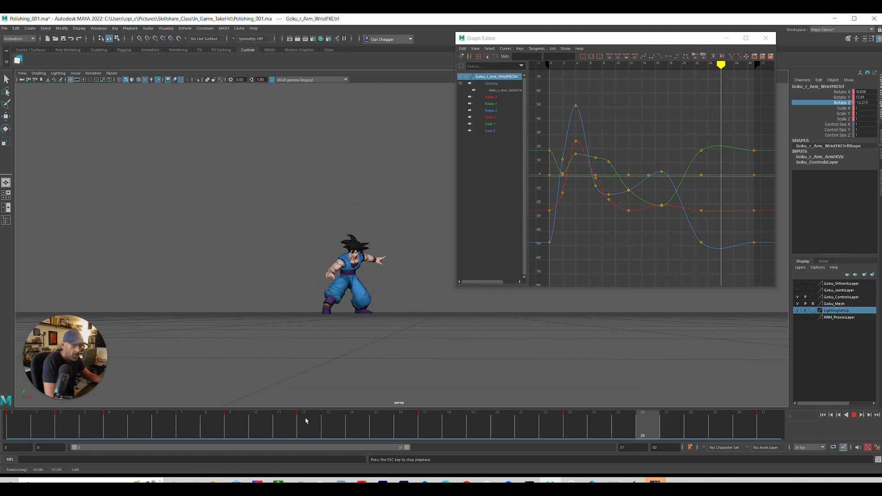
Key the right wrist on frame 21 at Rotate X about -48 and Rotate Z about -46, and delete its frame 23 key.
left_click_drag(413, 429, 526, 436)
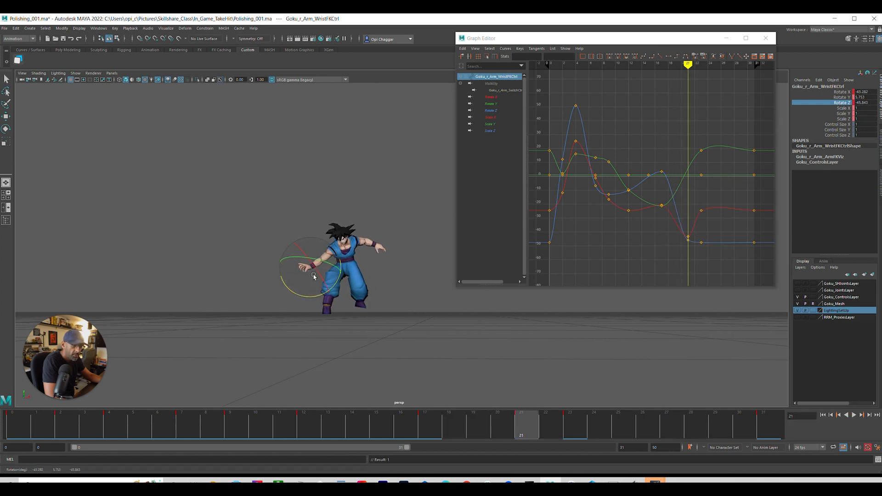
left_click_drag(553, 429, 571, 425)
right_click(571, 426)
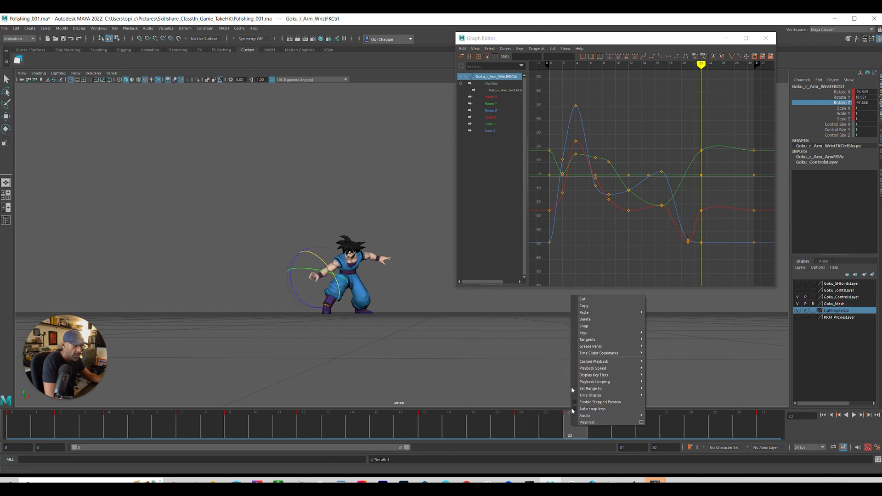
left_click(589, 321)
key("alt+v")
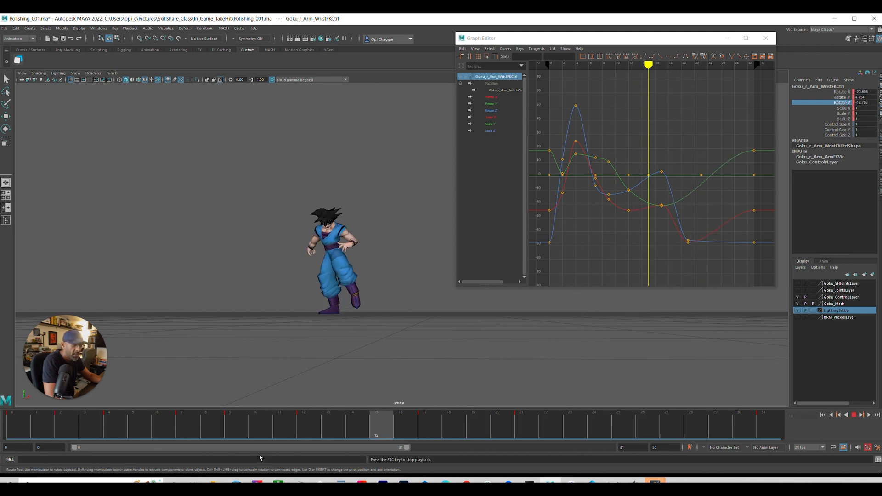
Copy the right wrist's pose from frame 29 to a key on frame 26 and play back the animation.
left_click_drag(297, 346, 317, 355, "alt")
key("alt+v")
left_click_drag(497, 421, 727, 429)
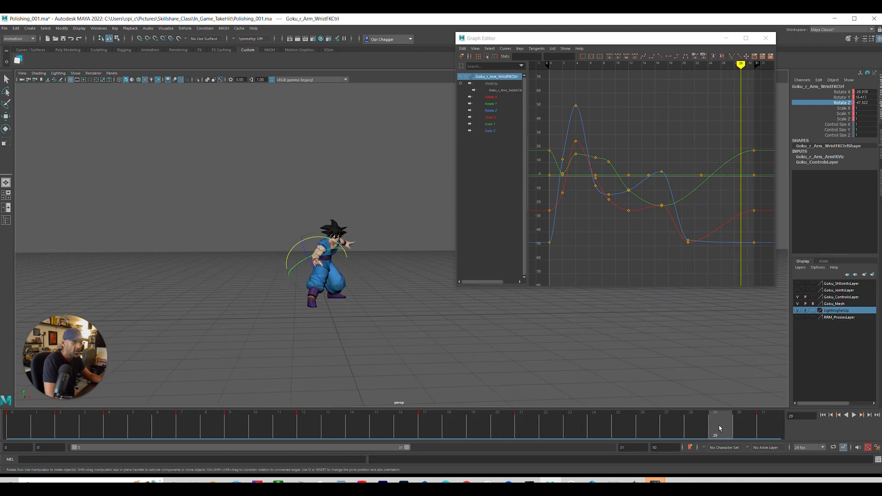
left_click_drag(710, 429, 408, 413)
key("s")
key("alt+v")
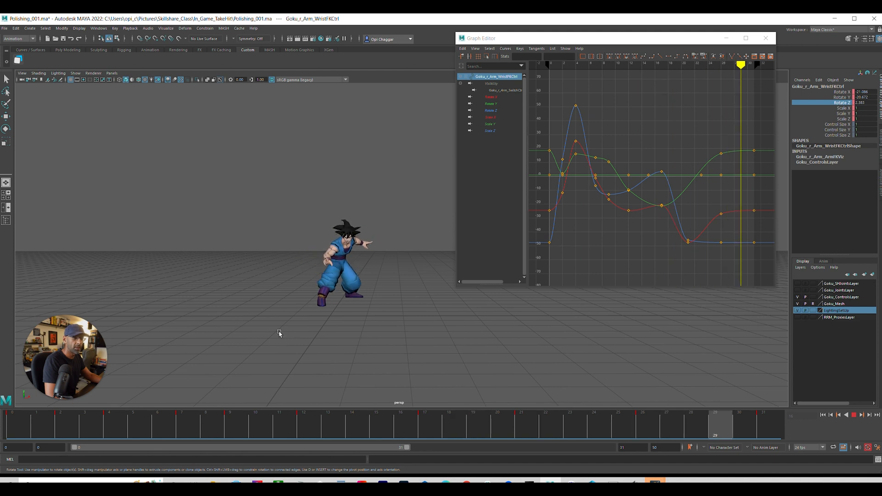
key("alt+v")
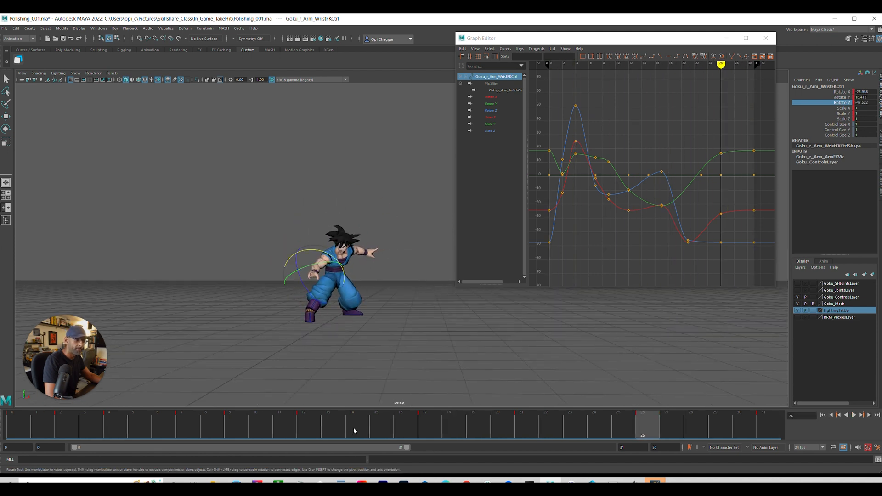
Delete the right wrist's key on frame 21 and play back the result.
key("alt+v")
right_click(528, 433)
left_click(552, 326)
key("alt+v")
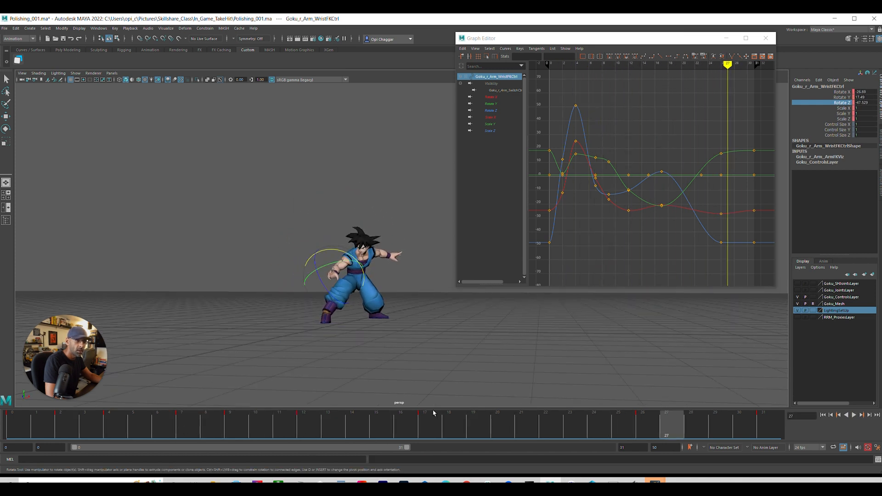
Set the right wrist's Rotate Y to about -14 on frame 17 and about -34 on frame 21, checking it in playback.
left_click(439, 430)
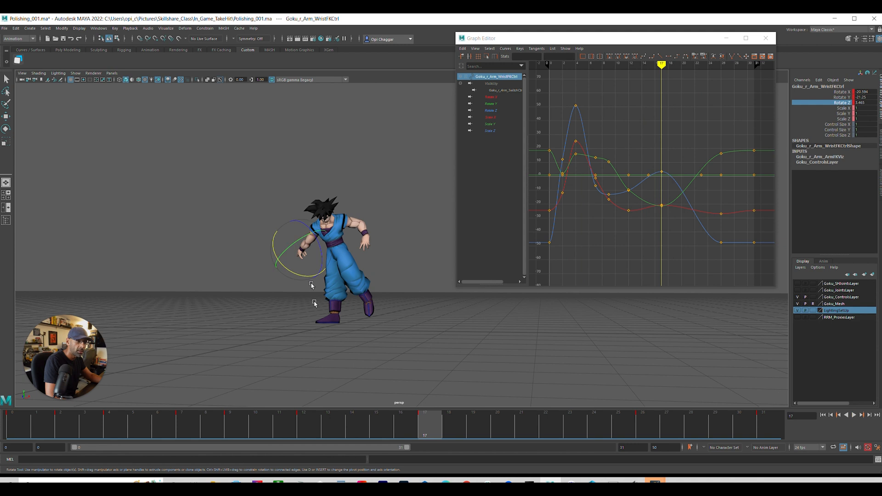
left_click_drag(423, 423, 523, 433)
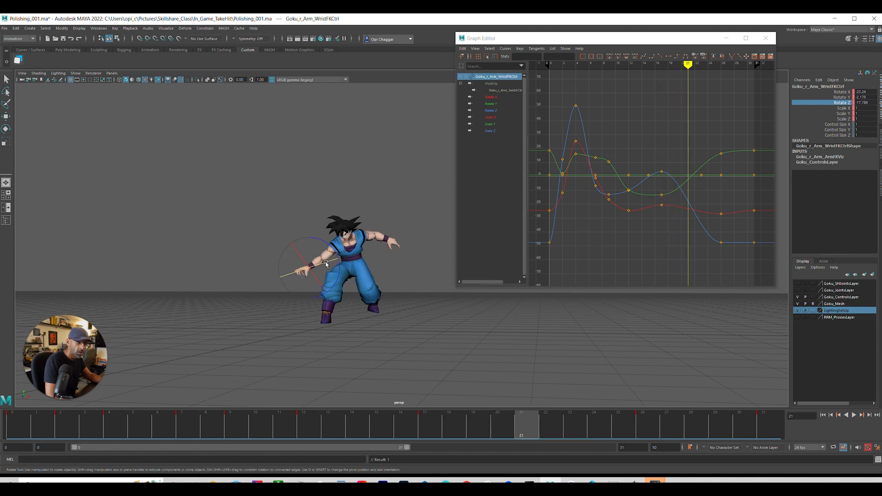
key("alt+v")
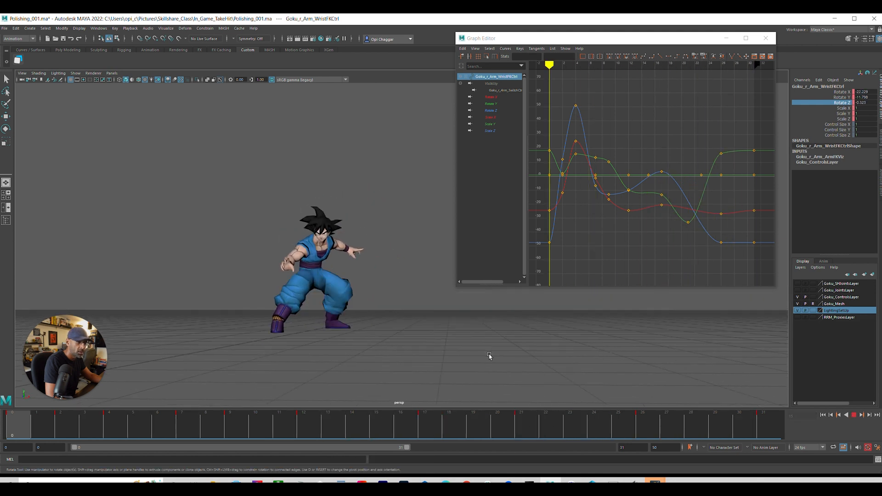
Adjust the right wrist's frame 26 key to about 1.3 in Rotate Y and -70.9 in Rotate Z, playing back the changes.
left_click(641, 432)
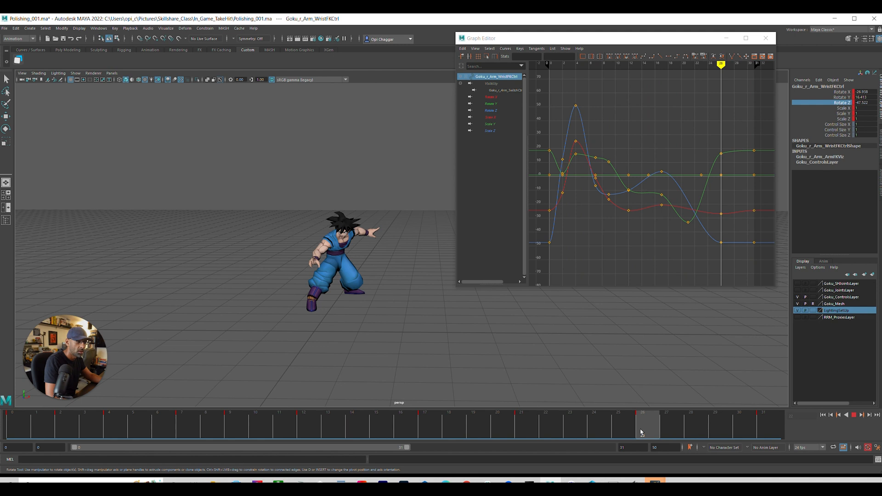
left_click_drag(300, 272, 286, 271, "alt")
key("alt+v")
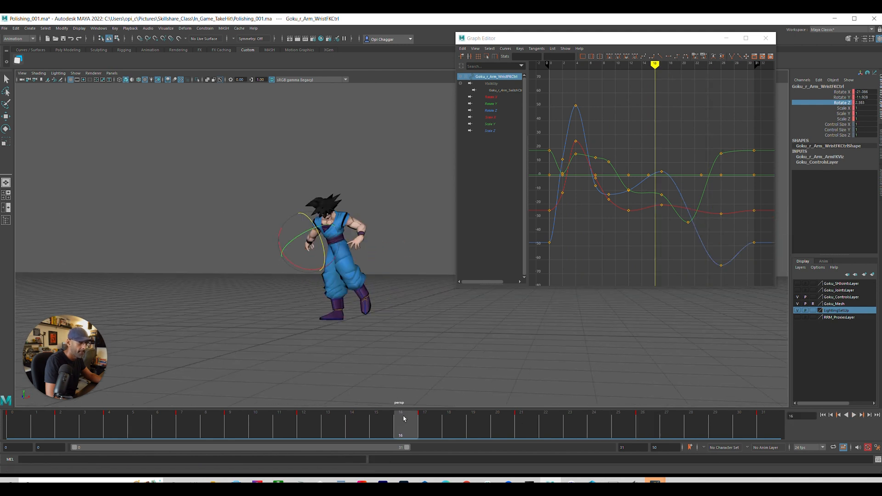
scroll(434, 370, "up", 3)
left_click_drag(435, 370, 437, 371, "alt")
left_click_drag(553, 421, 645, 433)
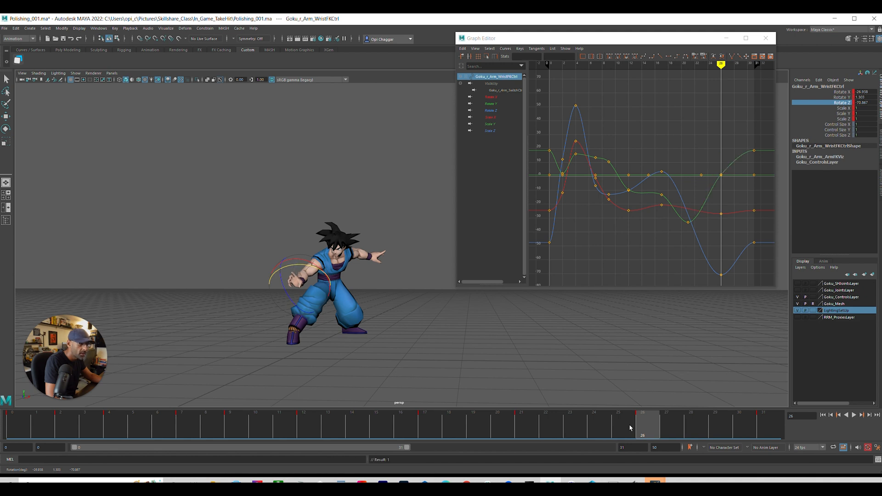
key("alt+v")
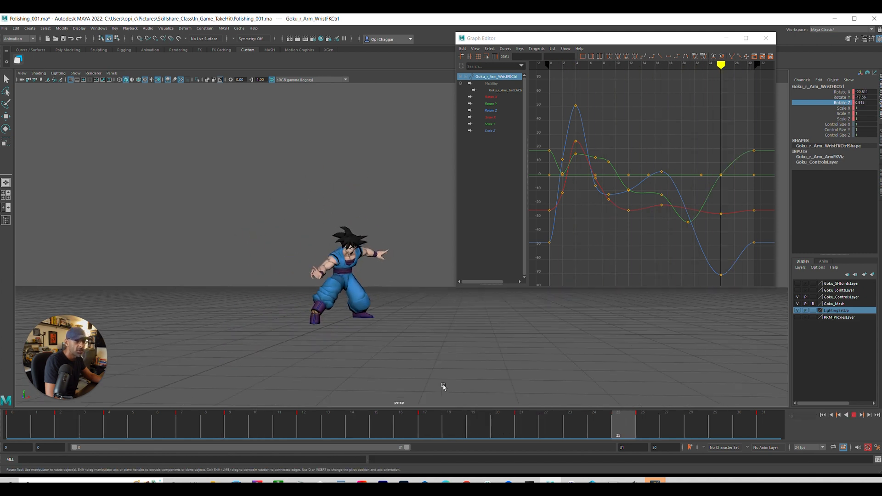
Play back the take-hit animation from the front and from overhead to examine the right wrist's arc.
left_click_drag(468, 331, 423, 380, "alt")
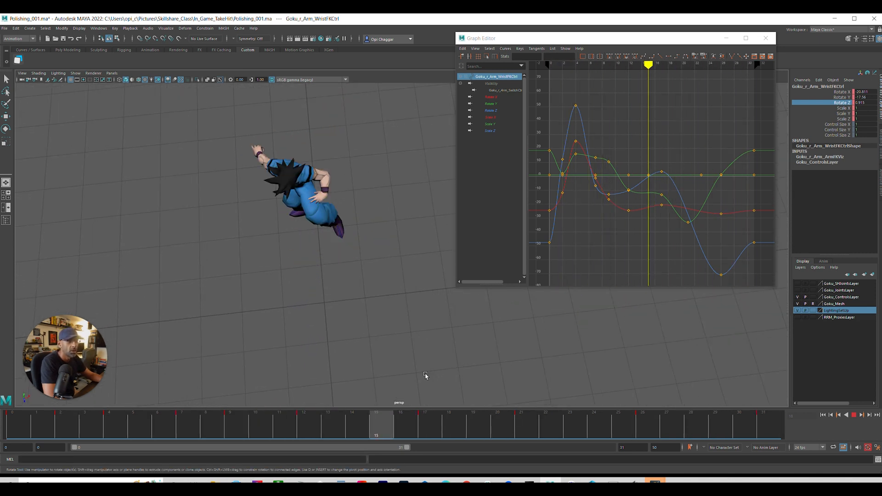
key("Escape")
left_click_drag(574, 422, 501, 425)
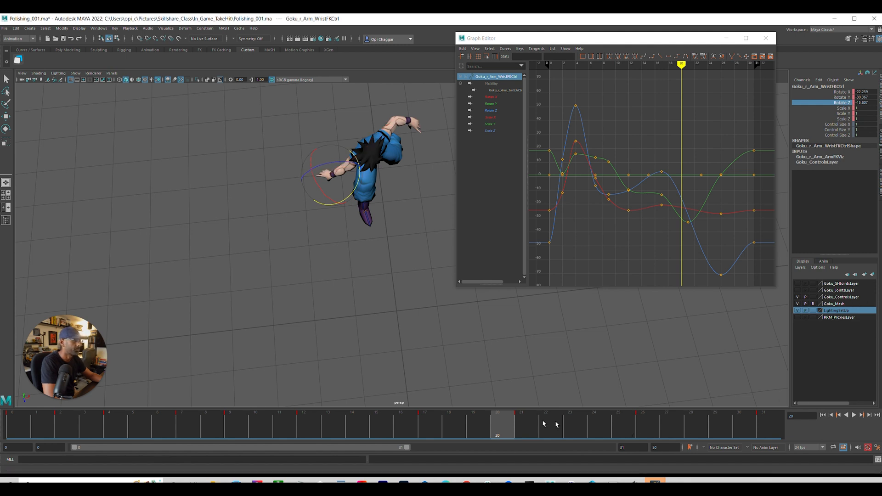
key("alt+v")
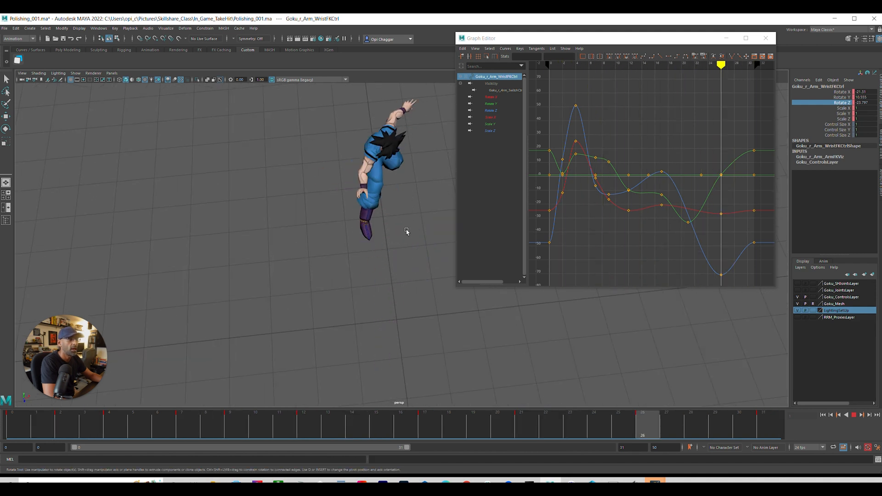
key("alt+v")
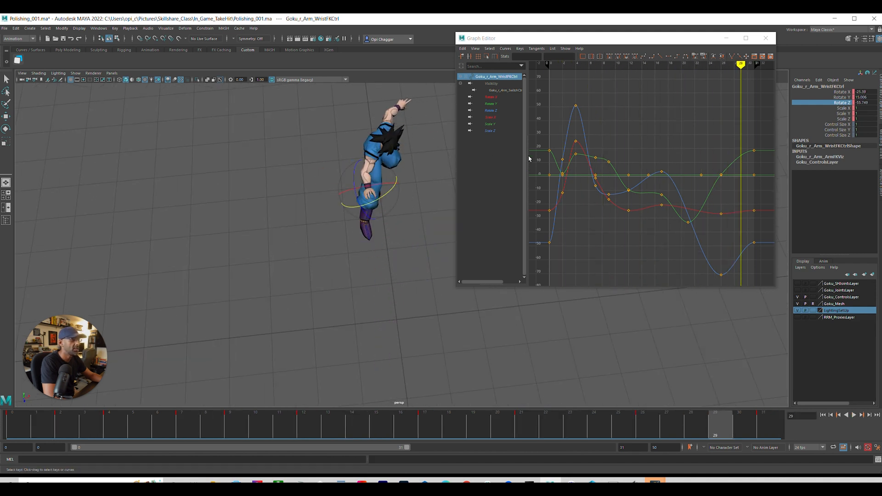
key("alt+v")
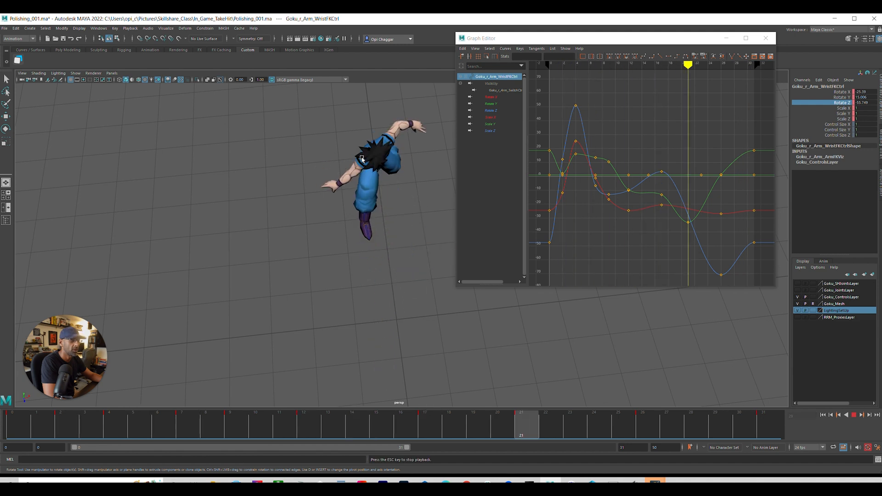
key("alt+v")
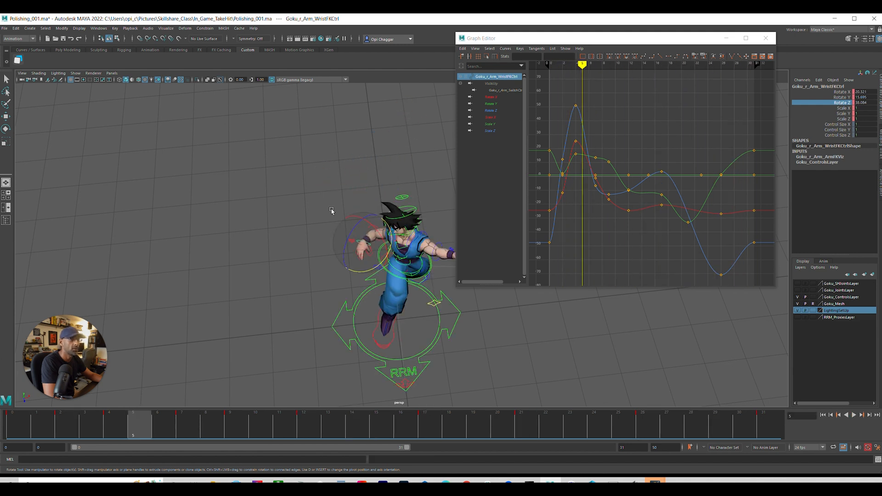
Set the right shoulder control's Rotate Y to about 33.5 on frame 23 and play back the result.
left_click_drag(437, 421, 674, 432)
left_click(334, 166)
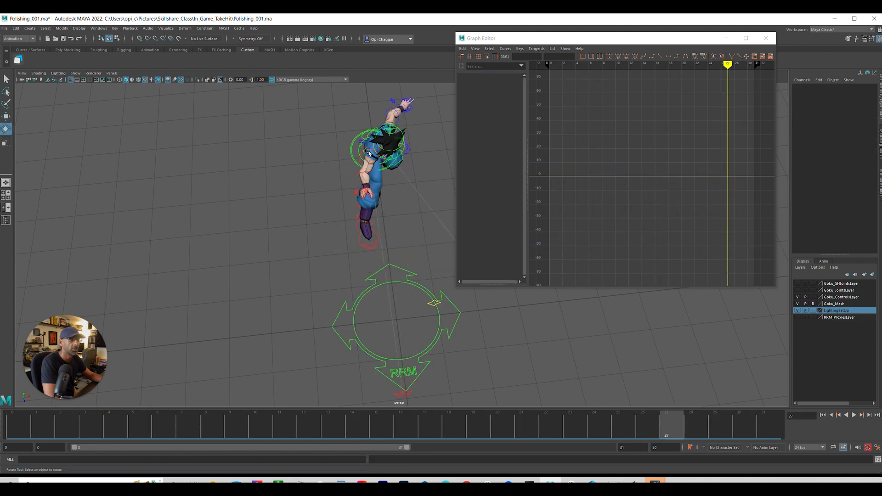
left_click(369, 151)
key("alt+1")
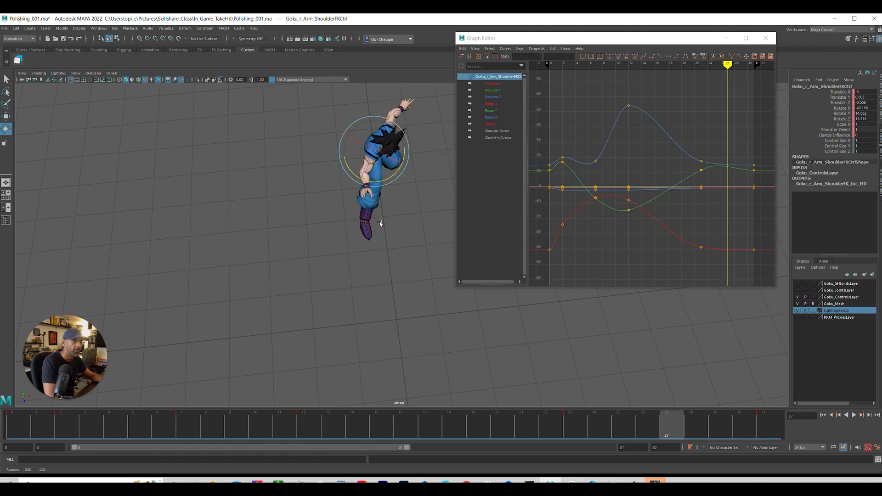
mouse_move(612, 426)
left_mouse_down()
mouse_move(404, 426)
mouse_move(689, 423)
mouse_move(574, 426)
left_mouse_up()
left_click(841, 108)
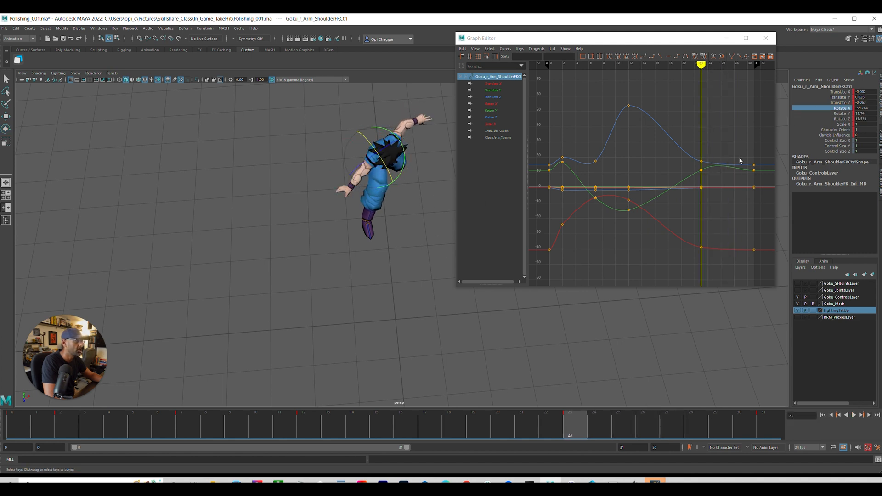
left_click_drag(405, 163, 405, 159)
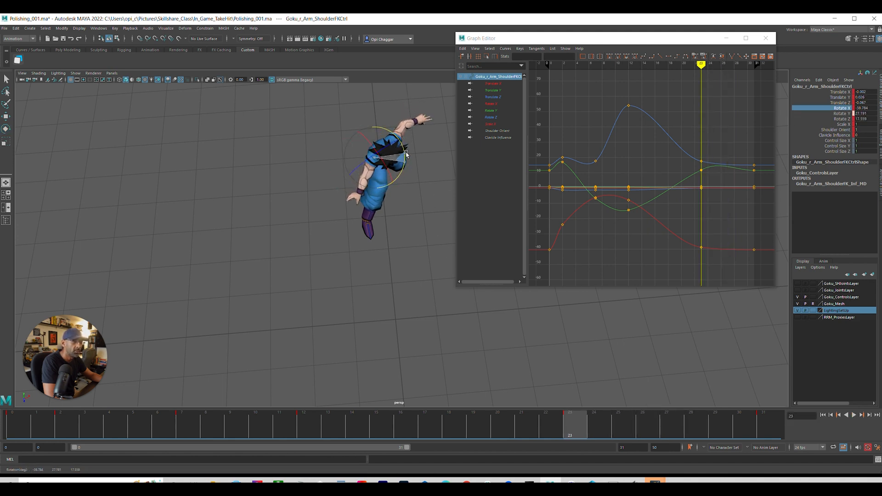
key("alt+v")
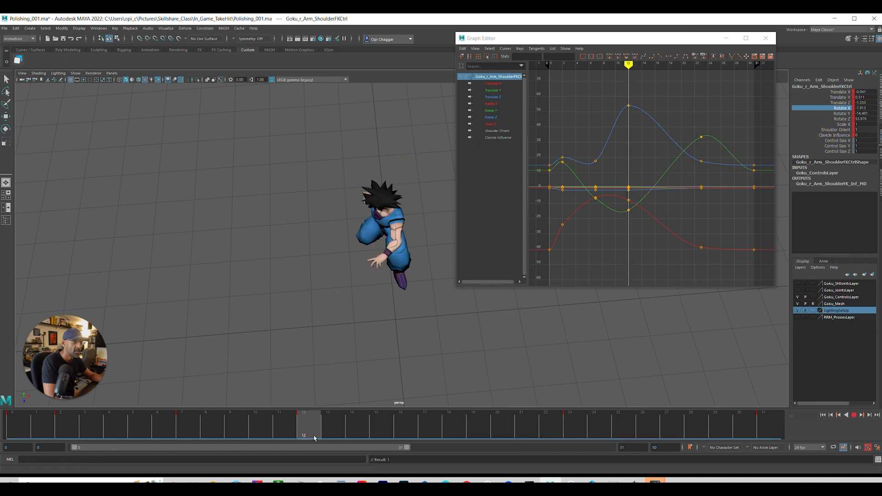
Check the right shoulder's swing in playback from a low front view and save the scene.
left_click_drag(440, 373, 487, 350, "alt")
left_click_drag(405, 357, 399, 363, "alt")
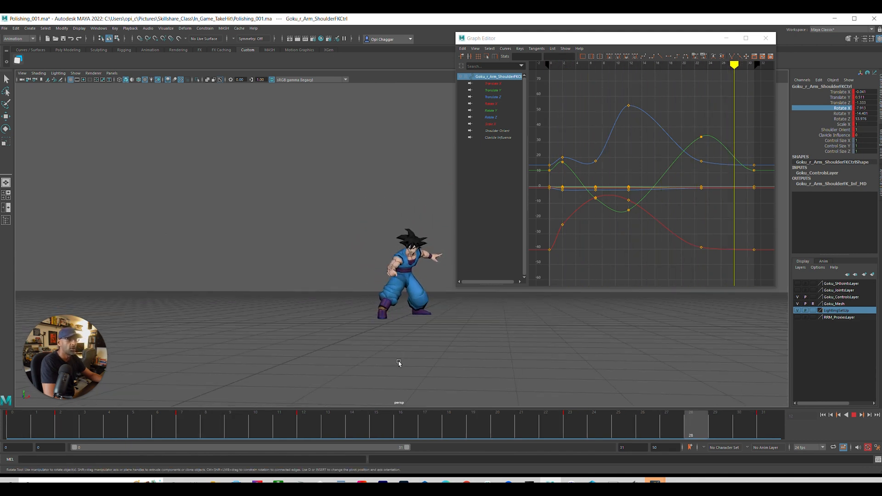
key("alt+v")
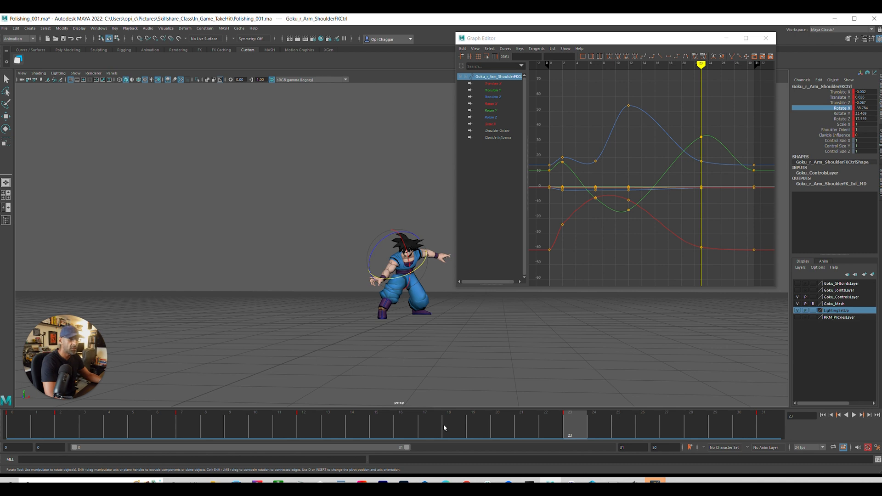
key("alt+v")
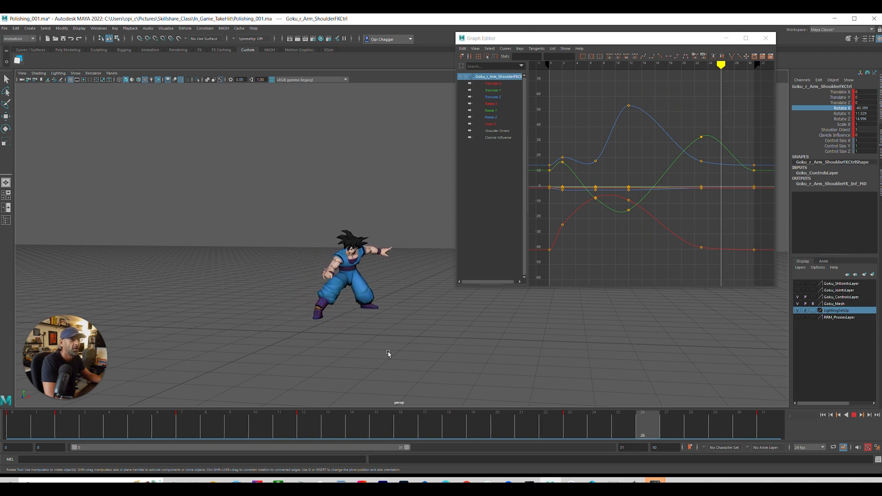
key("Escape")
key("ctrl+s")
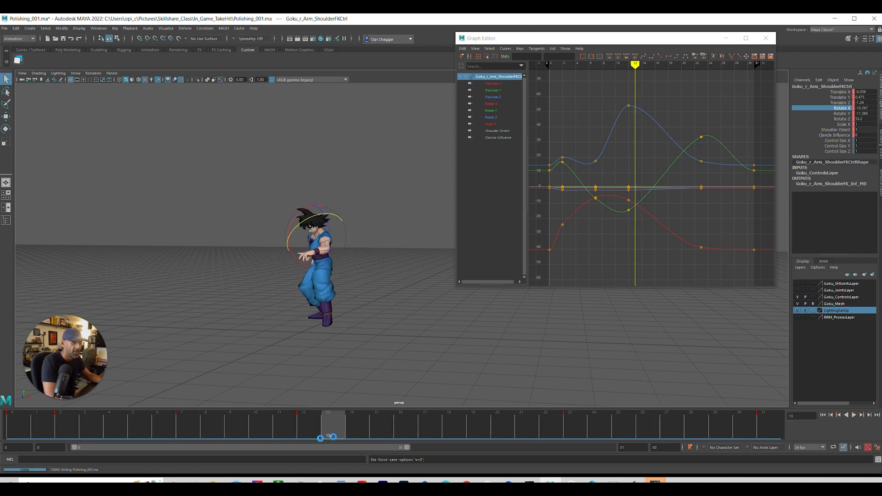
Return to frame 0, preview the animation without controls and select Goku's head control.
key("alt+shift+v")
key("Escape")
left_click(297, 236)
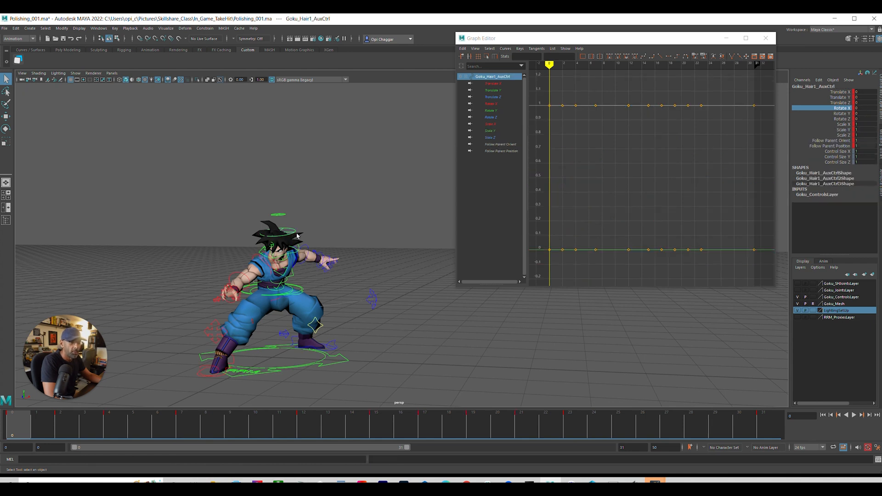
left_click(403, 326)
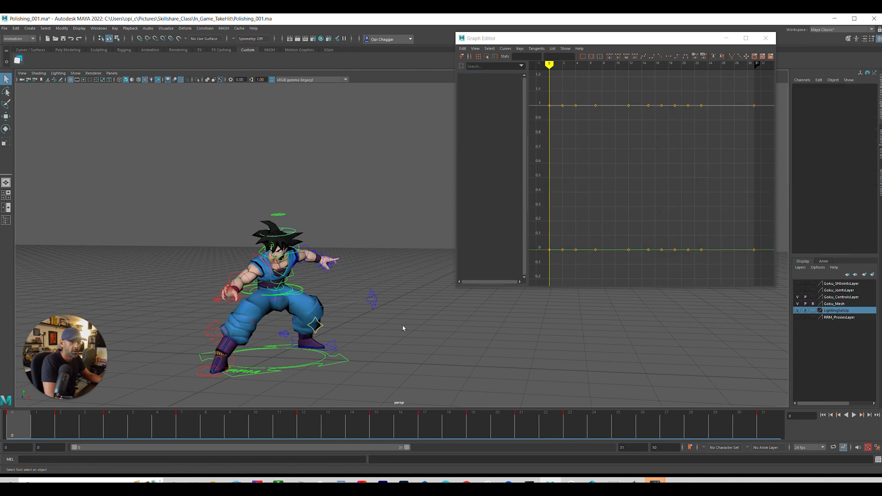
key("alt+v")
right_click_drag(426, 334, 336, 427, "alt")
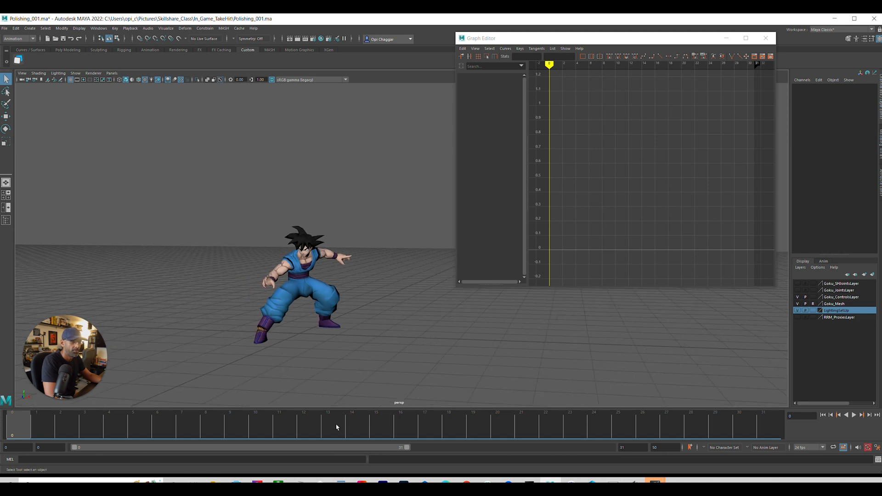
key("alt+v")
left_click(314, 252)
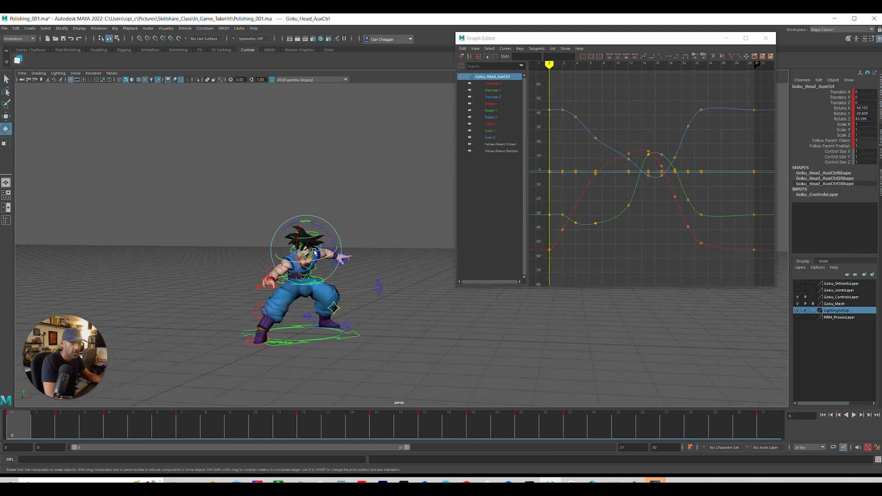
key("alt+v")
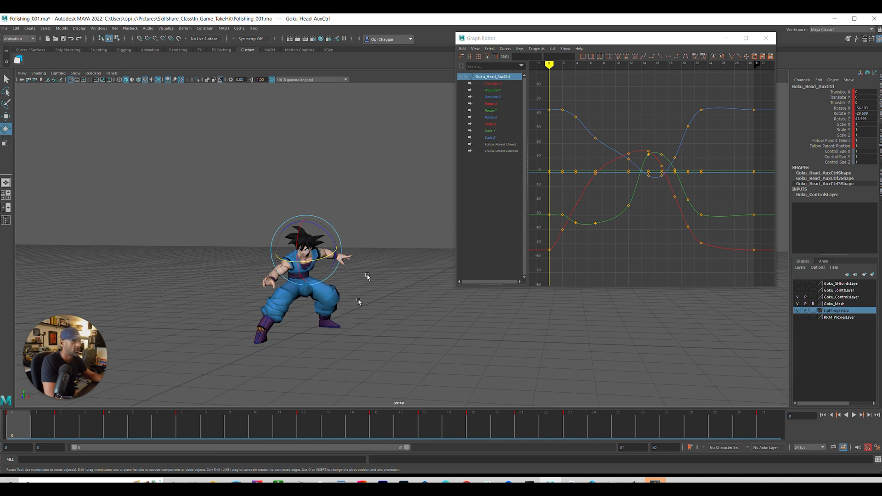
Move the Graph Editor clear of the viewport and play back the head's motion from a closer view.
left_click_drag(36, 419, 13, 427)
scroll(370, 320, "up", 3)
left_click_drag(370, 320, 360, 317, "alt")
left_click_drag(568, 39, 880, 41)
key("alt+v")
key("alt+v")
left_click_drag(373, 360, 366, 357, "alt")
key("alt+v")
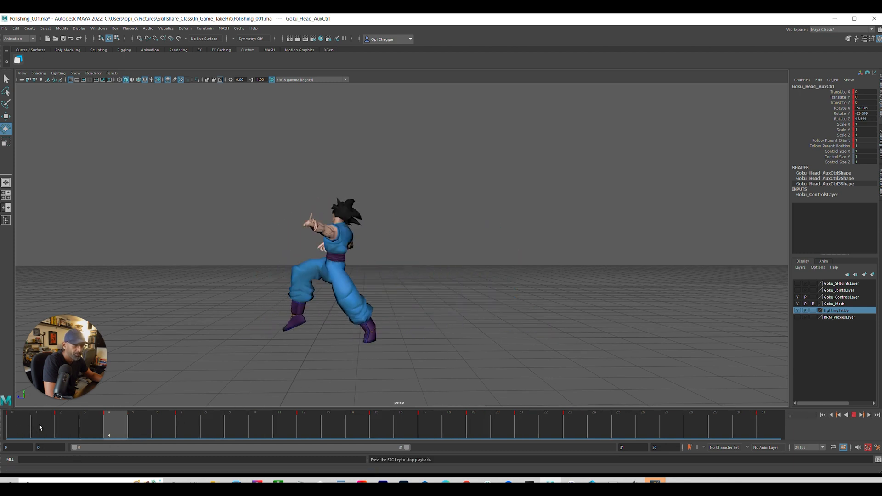
Rotate the head control on frame 2 to about -7.7 in X, -26.3 in Y and 35.1 in Z, checking it in playback.
left_click(23, 431)
left_click_drag(23, 432, 62, 434)
left_click_drag(197, 354, 301, 331, "alt")
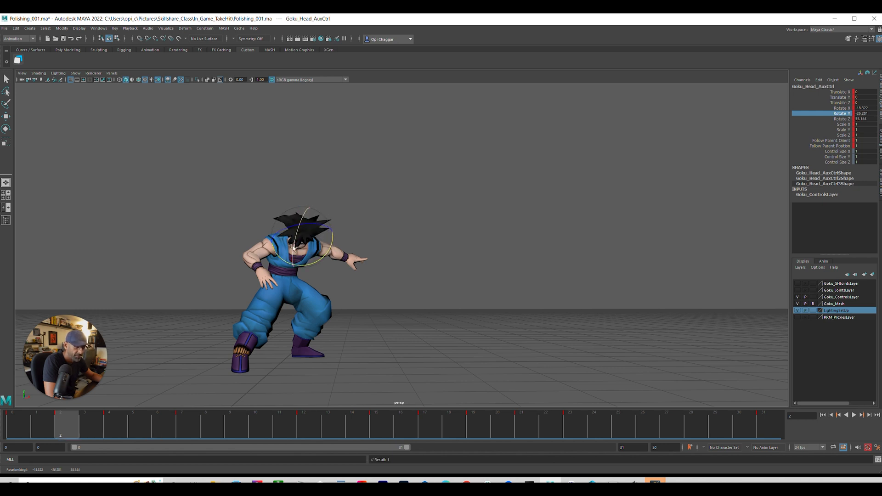
left_click_drag(287, 269, 188, 283, "alt")
left_click(20, 427)
left_click_drag(449, 300, 449, 302, "alt")
key("alt+v")
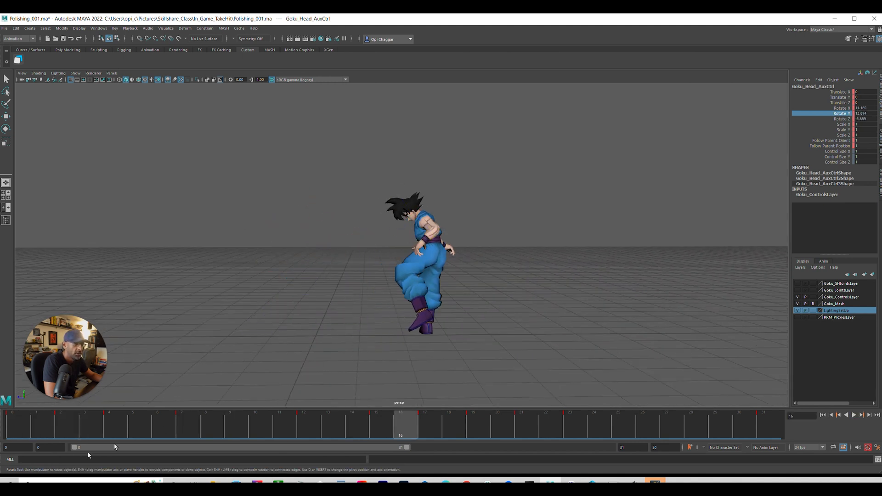
Compare the head's poses on frames 0, 2 and 4 from several angles.
key("alt+v")
left_click(19, 427)
left_click_drag(155, 389, 179, 382, "alt")
left_click(60, 424)
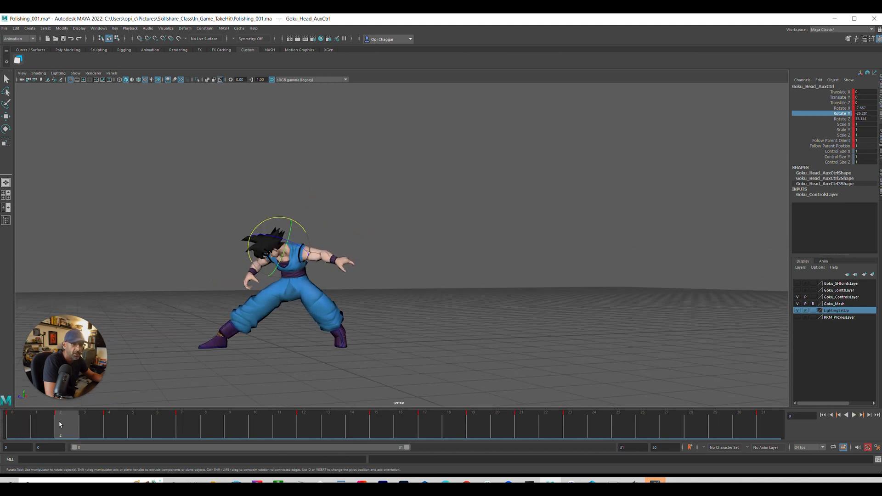
left_click(112, 427)
left_click_drag(311, 331, 481, 327, "alt")
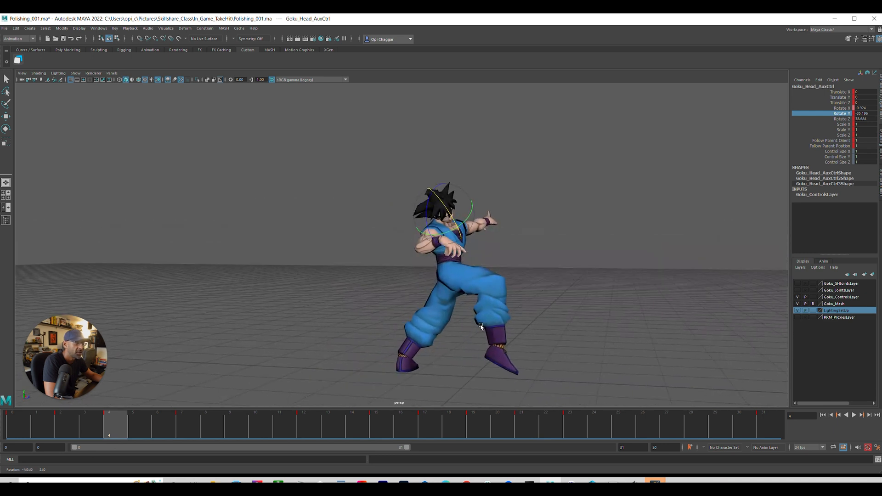
left_click(78, 425)
left_click(113, 427)
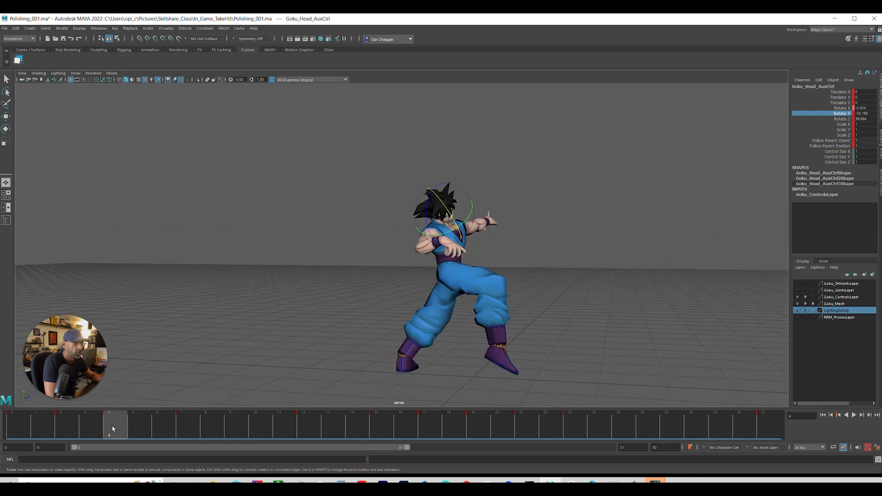
Replay the animation repeatedly from frame 0, examining the head's turn from the front, side and rear.
key("alt+shift+v")
left_click_drag(394, 326, 523, 310, "alt")
key("alt+v")
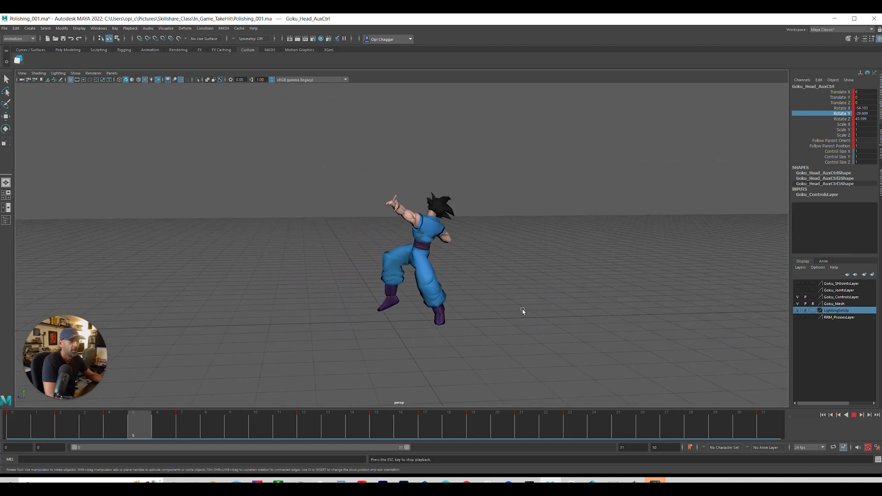
key("alt+v")
left_click_drag(361, 343, 402, 340, "alt")
left_click(166, 427)
key("alt+shift+v")
left_click_drag(252, 372, 292, 354, "alt")
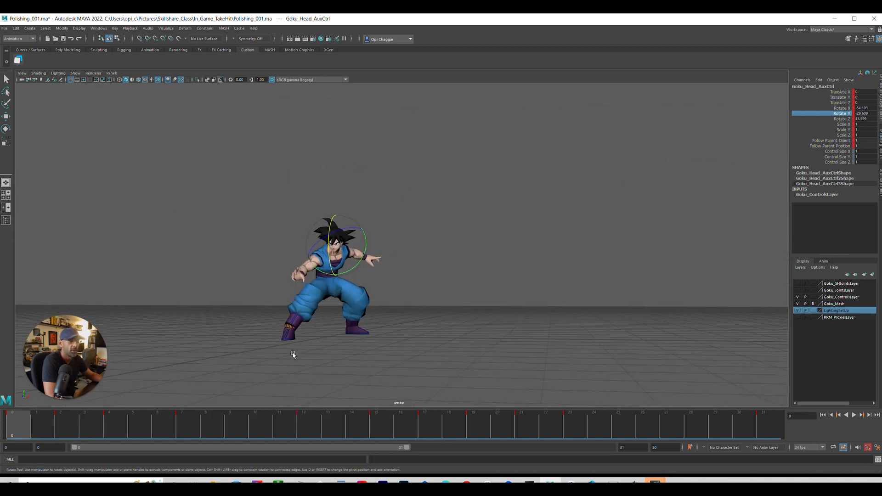
key("alt+v")
key("alt+v")
left_click_drag(357, 335, 409, 334, "alt")
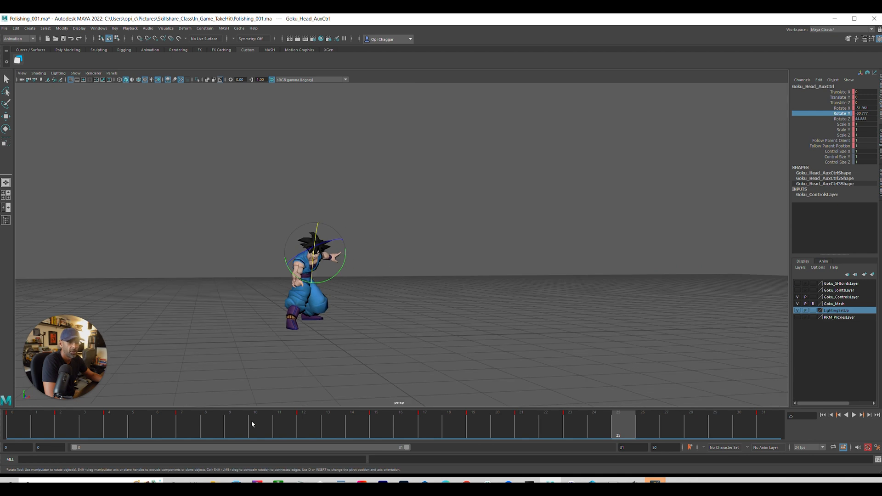
key("alt+shift+v")
left_click_drag(542, 325, 461, 325, "alt")
key("alt+v")
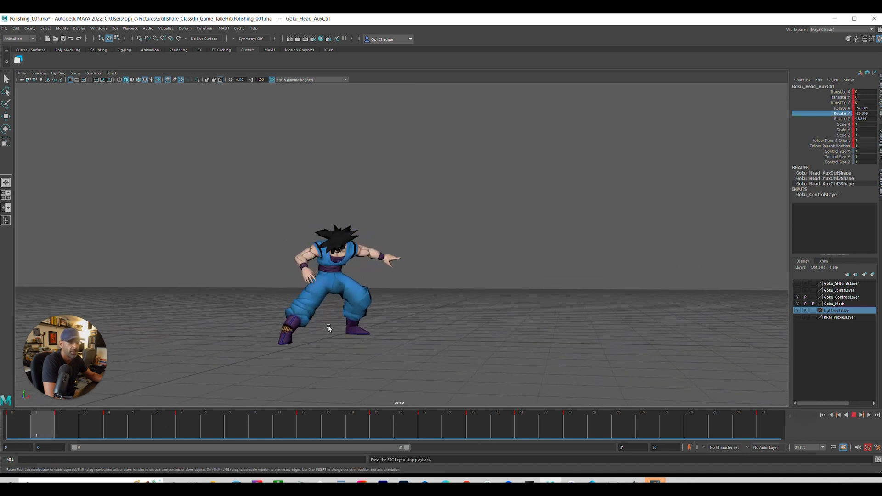
Scrub between frames 4 and 8 and inspect the head and arm poses up close and from different angles.
left_click(125, 434)
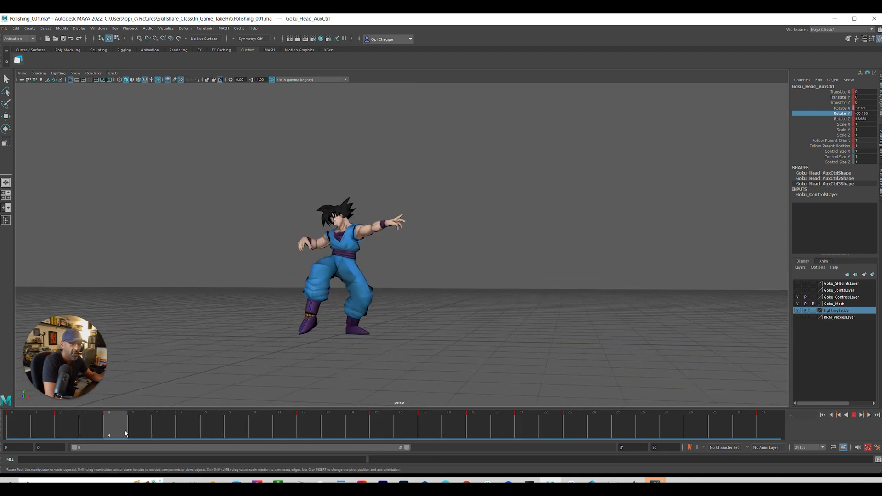
left_click_drag(296, 275, 345, 244, "alt")
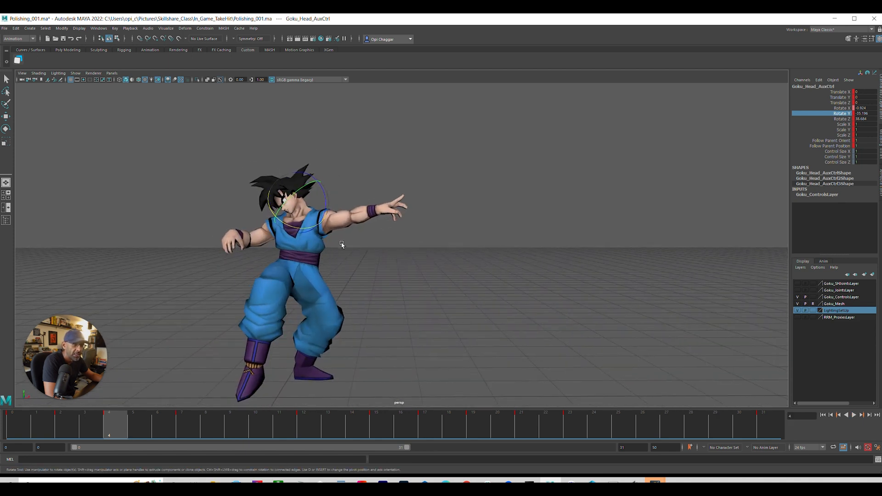
right_click_drag(342, 244, 254, 248, "alt")
left_click_drag(320, 291, 327, 296, "alt")
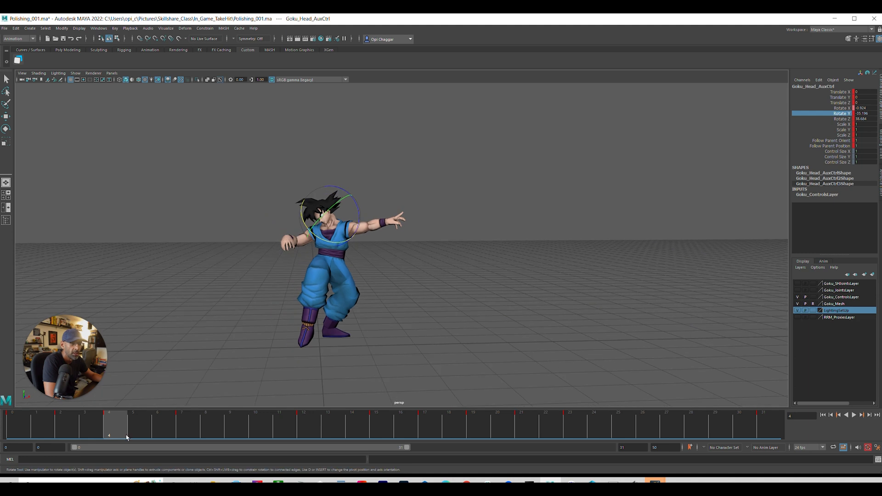
left_click_drag(123, 430, 201, 430)
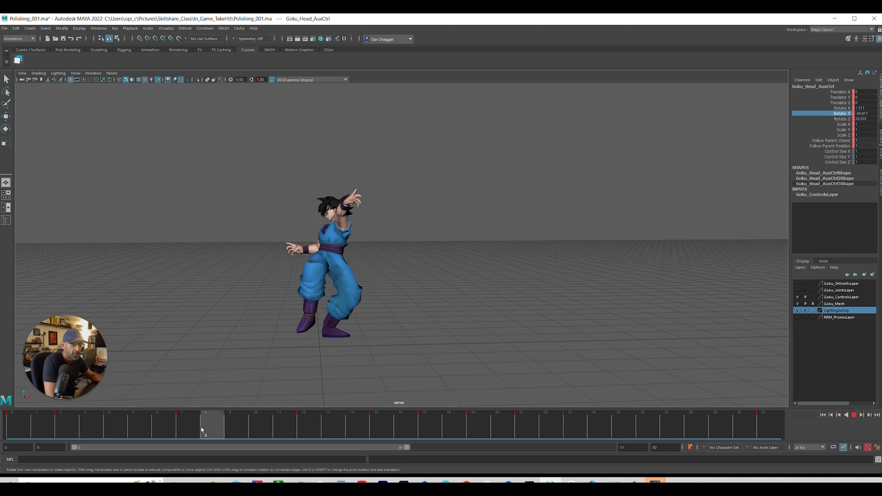
left_click_drag(300, 280, 377, 280, "alt")
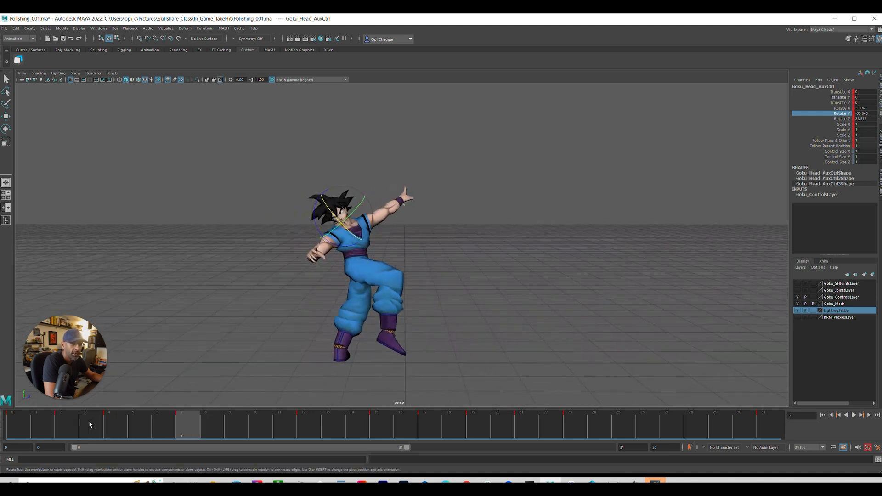
Rotate the head control on frame 7 to about -31.1 in X, -46.6 in Y and 31.7 in Z, and replay.
left_click(116, 429)
left_click_drag(116, 429, 185, 427)
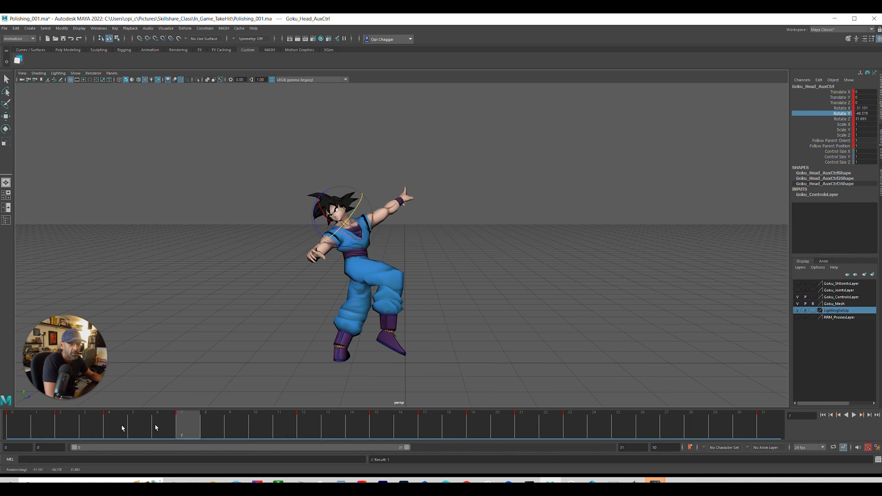
key("alt+v")
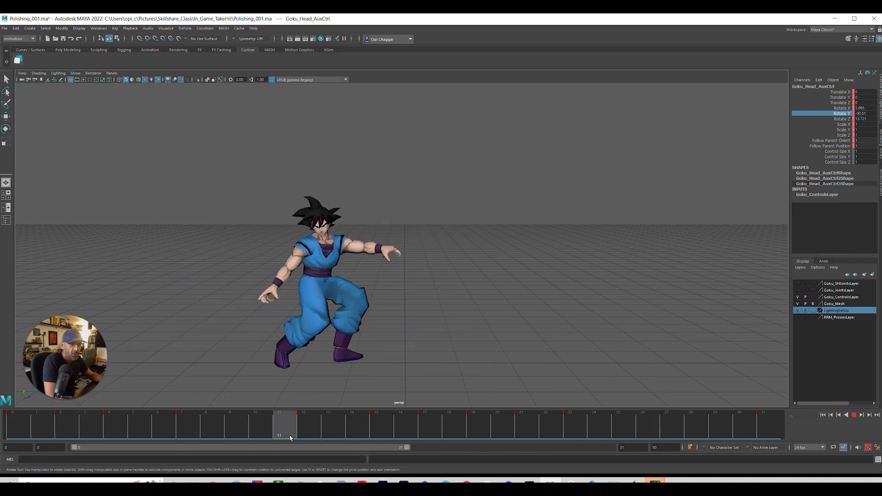
Rotate and key the head control on frame 12 at about 18.7 in X, -68.4 in Y and 14.6 in Z, checking playback.
left_click_drag(289, 438, 306, 438)
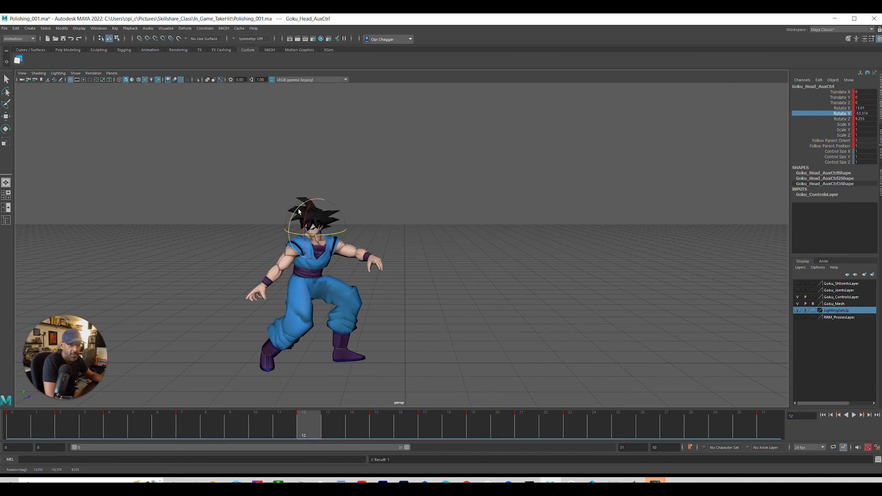
left_click_drag(295, 212, 298, 216)
key("s")
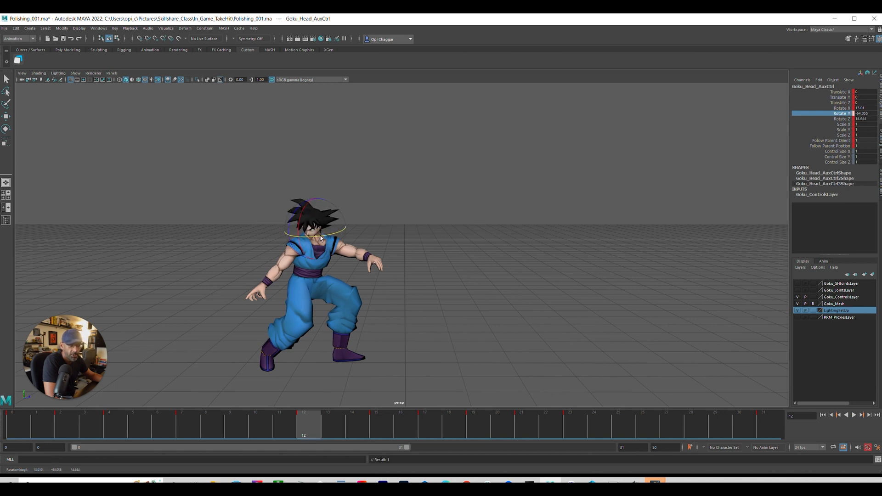
key("alt+v")
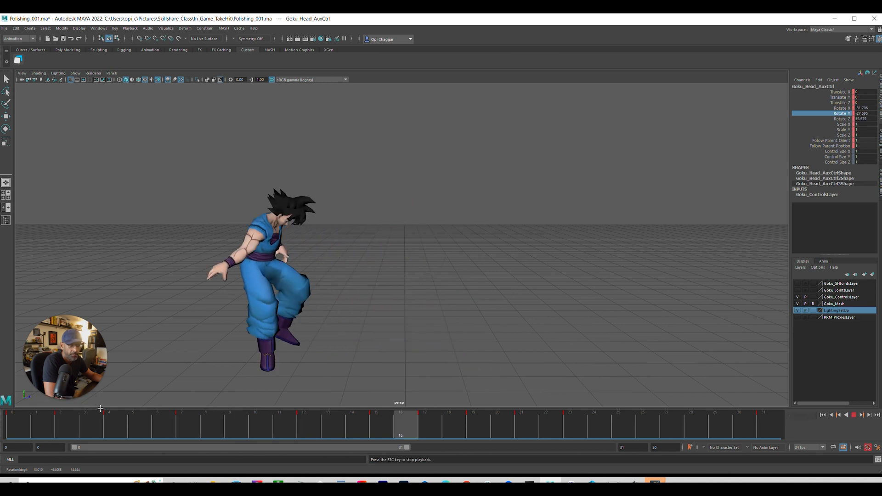
left_click_drag(249, 440, 303, 434)
left_click_drag(296, 385, 278, 379, "alt")
left_click_drag(279, 202, 279, 208)
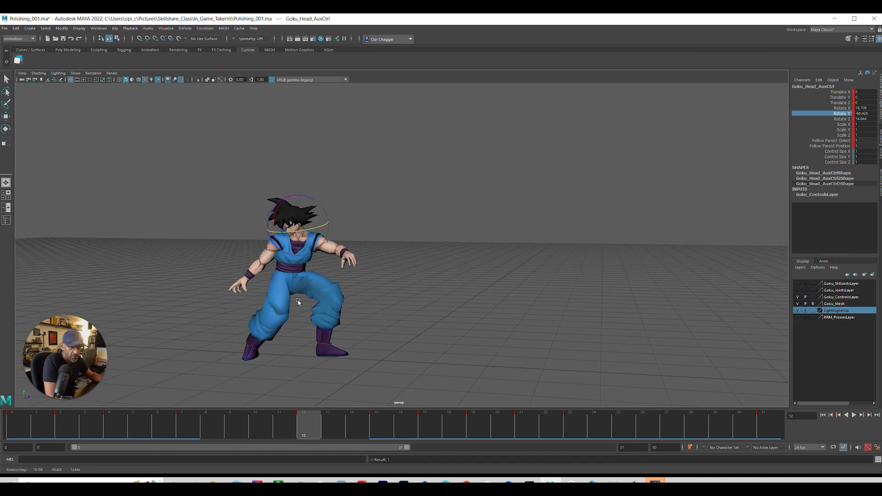
key("alt+v")
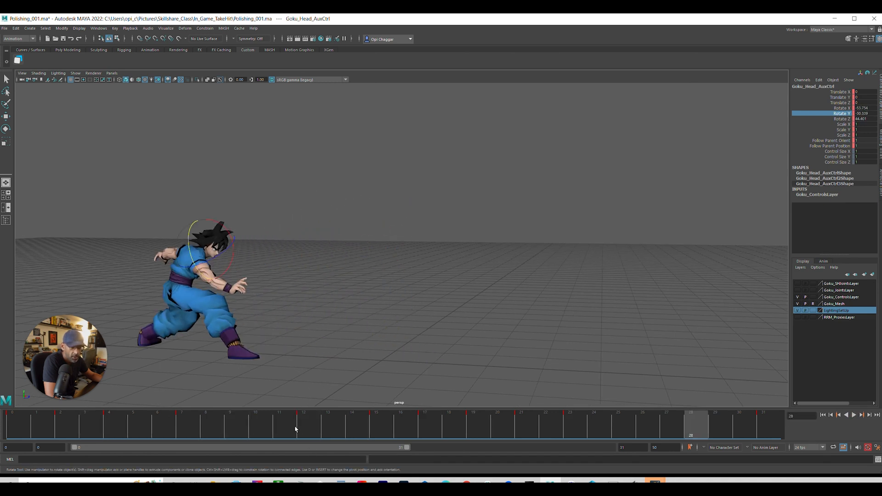
Delete the head control's key on frame 12 and check the head's motion between frames 8 and 14.
mouse_move(372, 436)
left_mouse_down()
mouse_move(114, 428)
mouse_move(138, 430)
left_mouse_up()
right_click(311, 430)
left_click(336, 324)
key("alt+v")
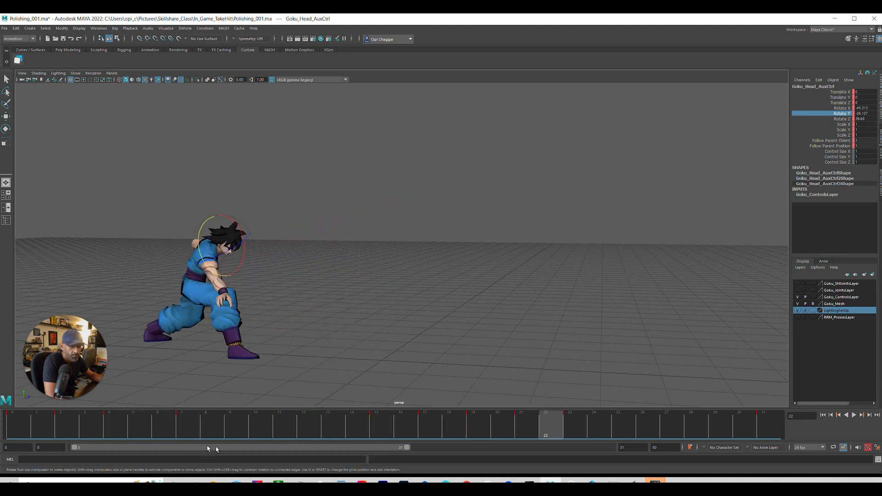
mouse_move(211, 417)
left_mouse_down()
mouse_move(257, 436)
mouse_move(329, 436)
mouse_move(285, 437)
mouse_move(340, 428)
left_mouse_up()
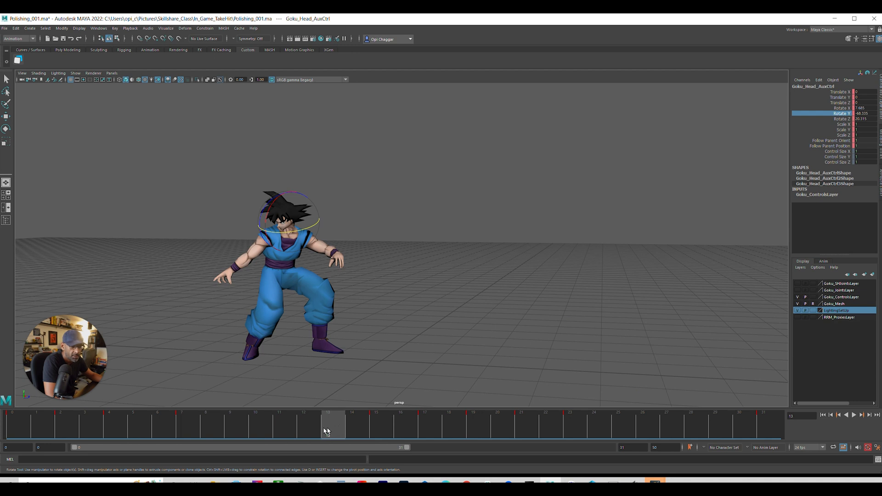
key("alt+v")
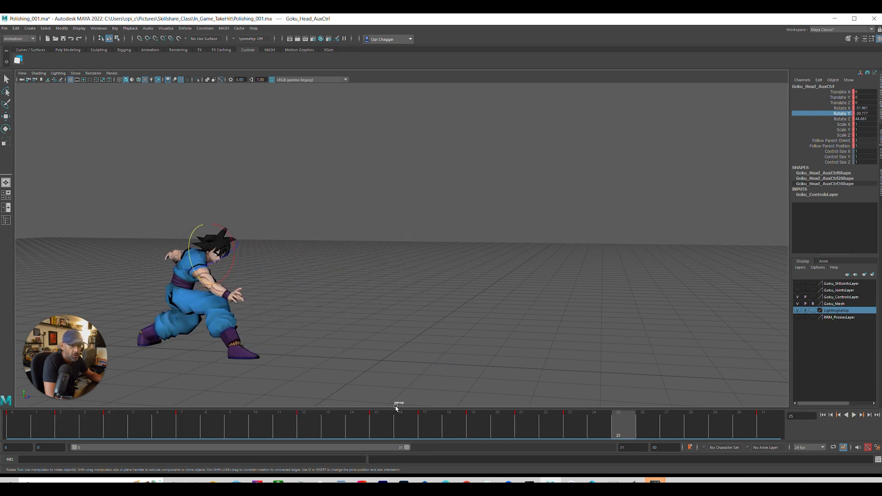
Try turning the head control on frame 17 to about -9.2 in X and 6.8 in Z, and replay.
left_click_drag(341, 431, 433, 434)
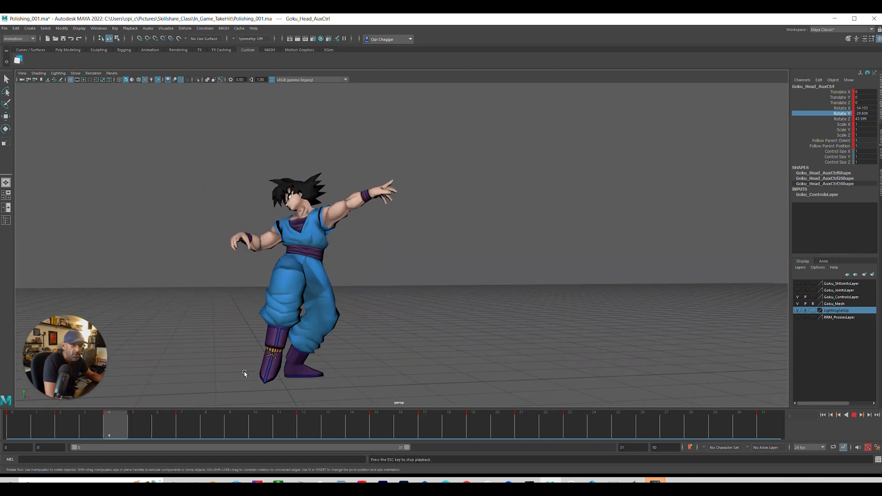
left_click_drag(342, 436, 432, 440)
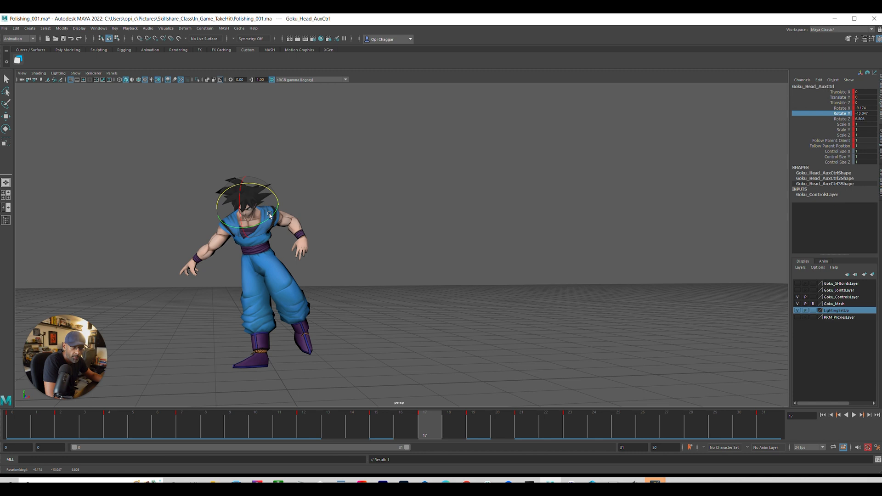
key("alt+v")
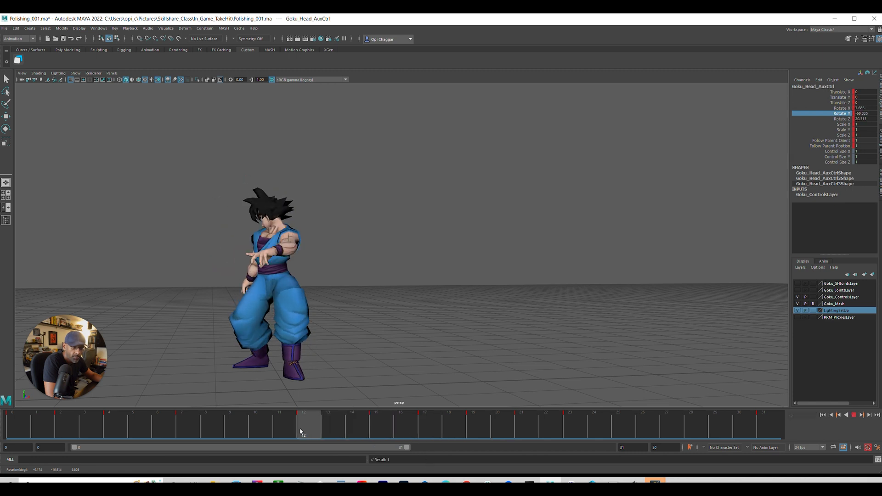
Delete the head control's key on frame 19 and review the head's motion from another angle.
left_click_drag(382, 432, 468, 440)
right_click(476, 413)
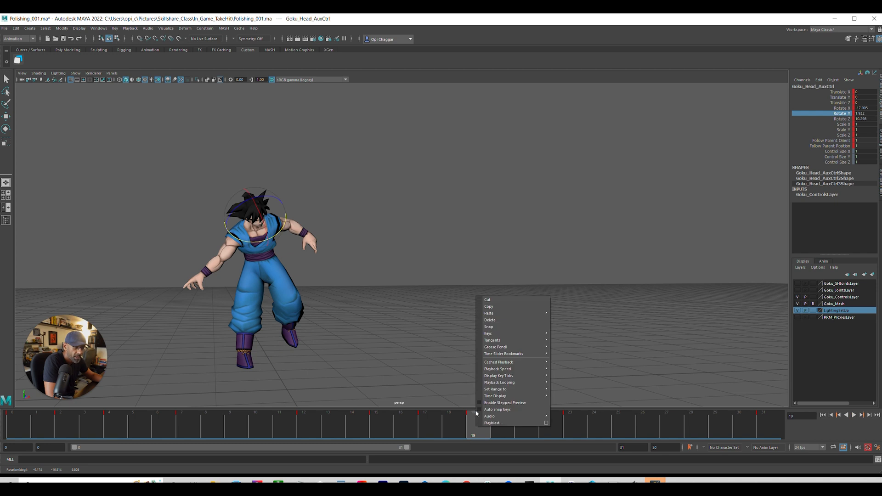
left_click(496, 319)
key("alt+v")
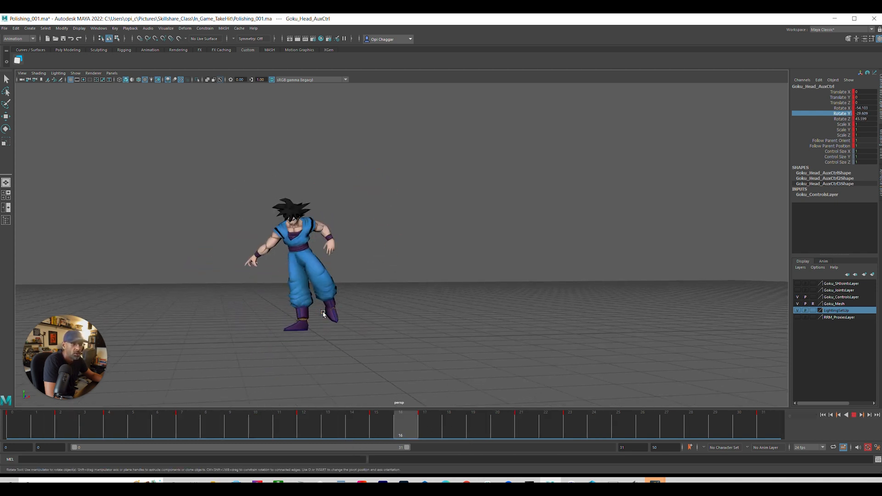
left_click_drag(362, 332, 361, 330, "alt")
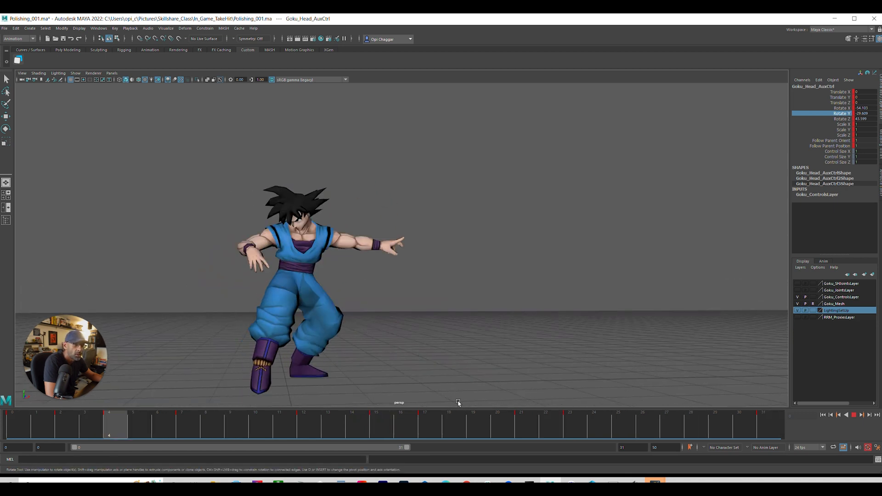
left_click(445, 436)
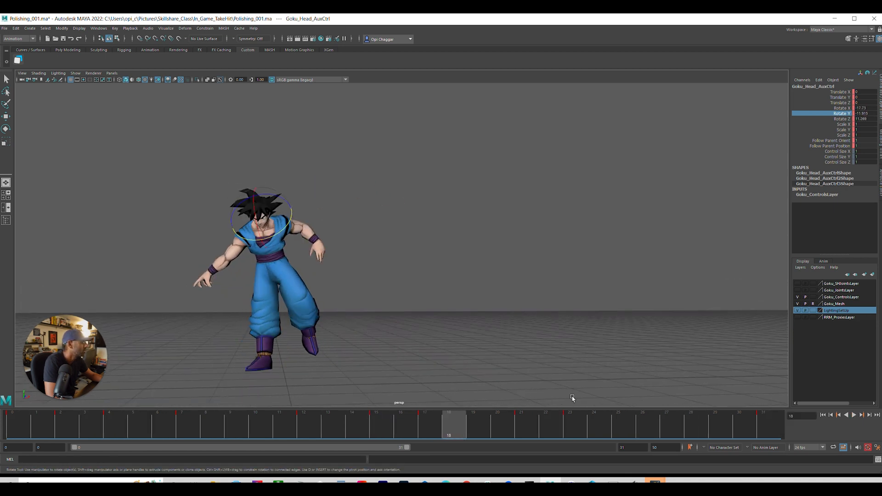
Delete the head control's keys on frames 21 and 17, replaying the animation after each removal.
key("alt+v")
right_click(523, 431)
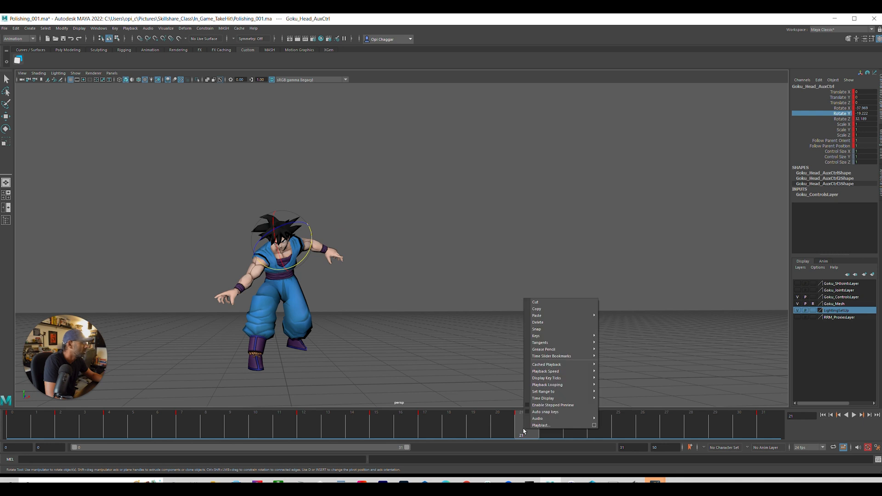
left_click(536, 330)
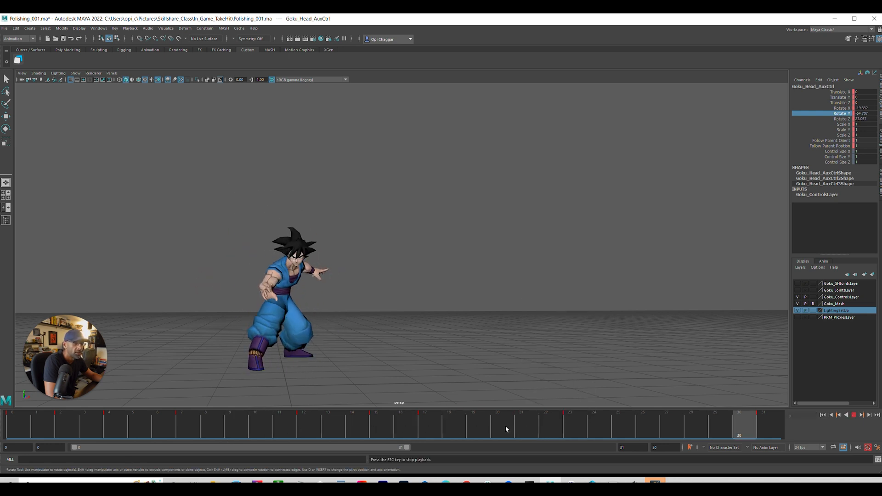
left_click_drag(301, 424, 425, 434)
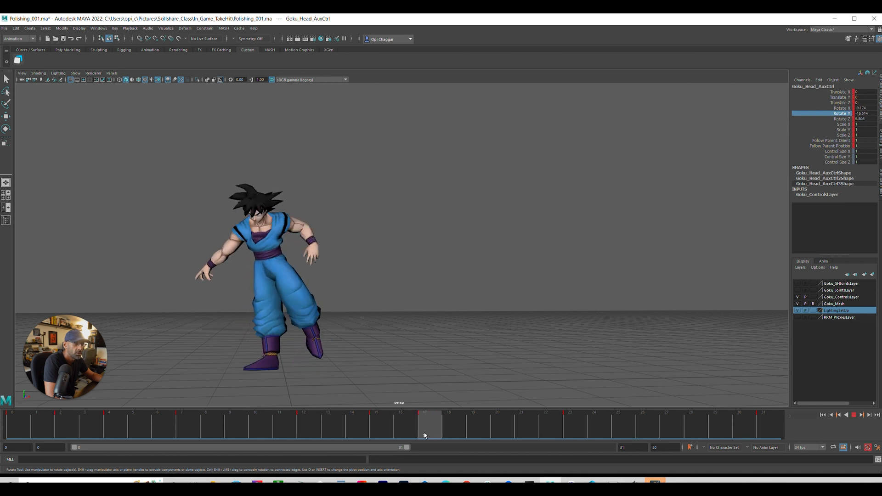
right_click(430, 432)
left_click(455, 321)
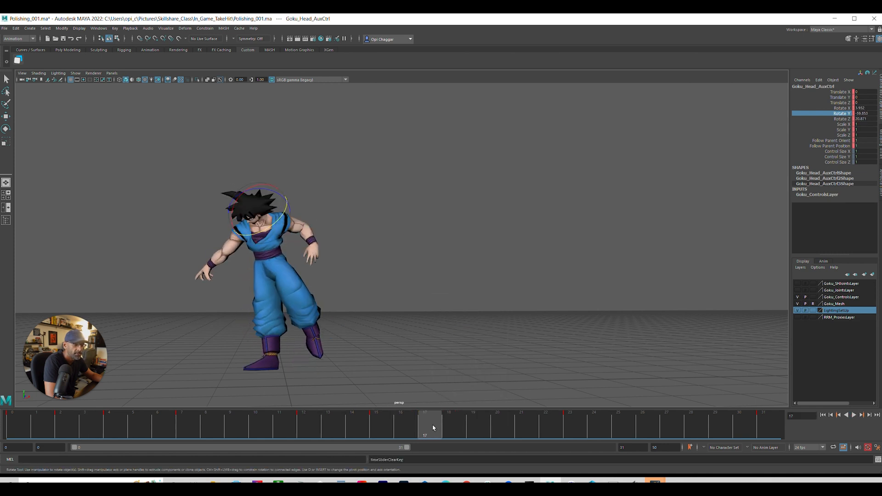
key("alt+v")
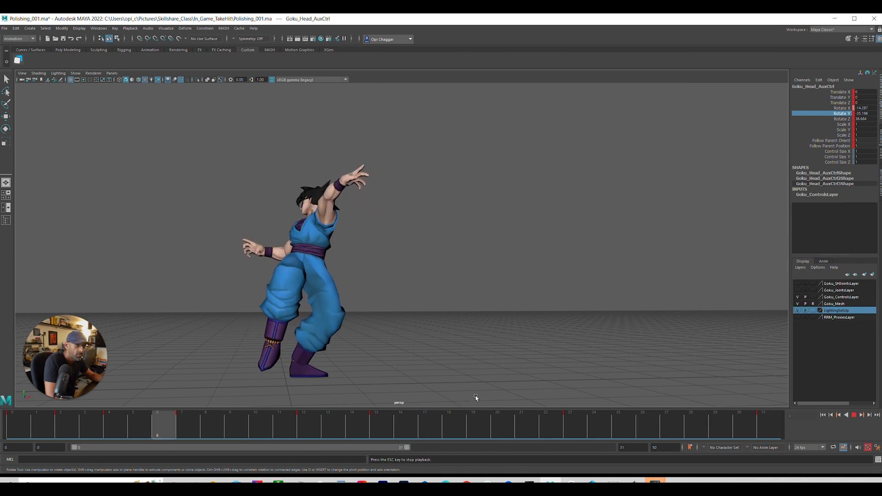
Rotate the head control on frame 15 to about -54.2 in Y and 9.5 in Z, and replay.
left_click(562, 438)
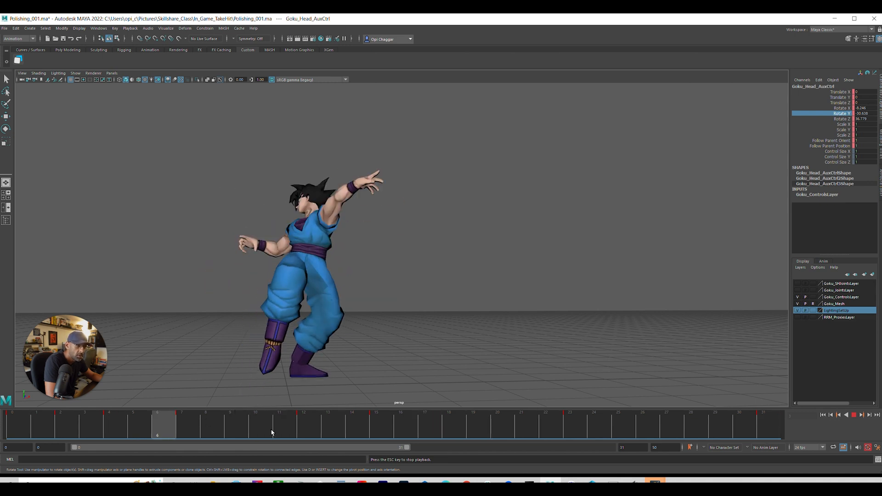
left_click_drag(296, 358, 371, 354, "alt")
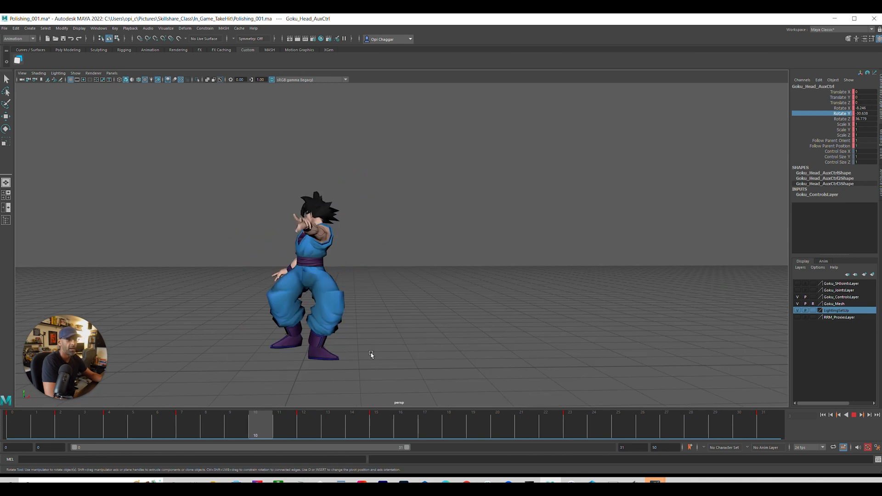
mouse_move(409, 439)
left_mouse_down()
mouse_move(429, 440)
mouse_move(168, 434)
mouse_move(375, 434)
left_mouse_up()
left_click_drag(381, 363, 440, 362, "alt")
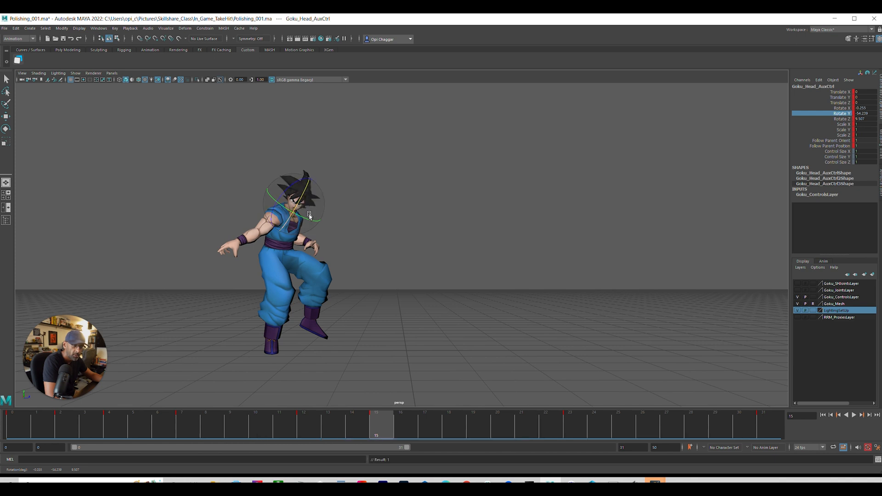
key("alt+v")
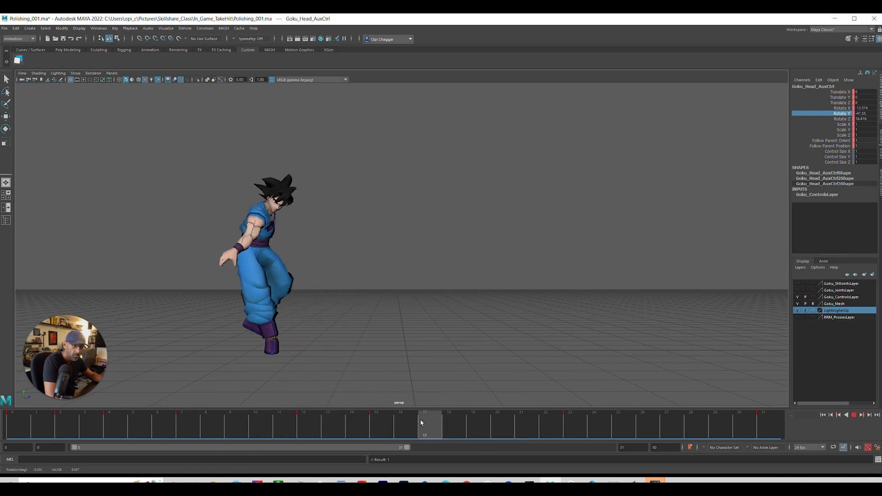
Rotate the head control on frame 19 to about -42.3 in X and -25.3 in Y, and replay.
left_click_drag(440, 423, 457, 422)
mouse_move(442, 355)
left_mouse_down("alt")
mouse_move(370, 328)
mouse_move(354, 338)
left_mouse_up("alt")
key("alt+v")
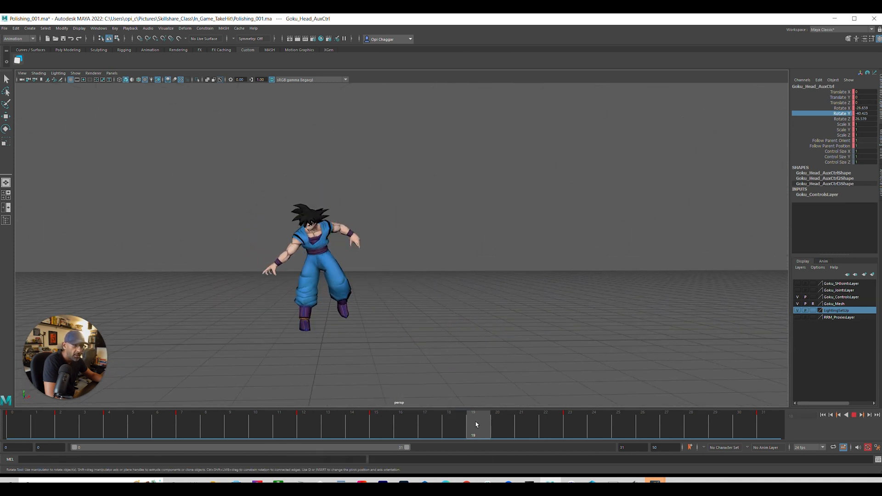
left_click_drag(476, 425, 443, 424)
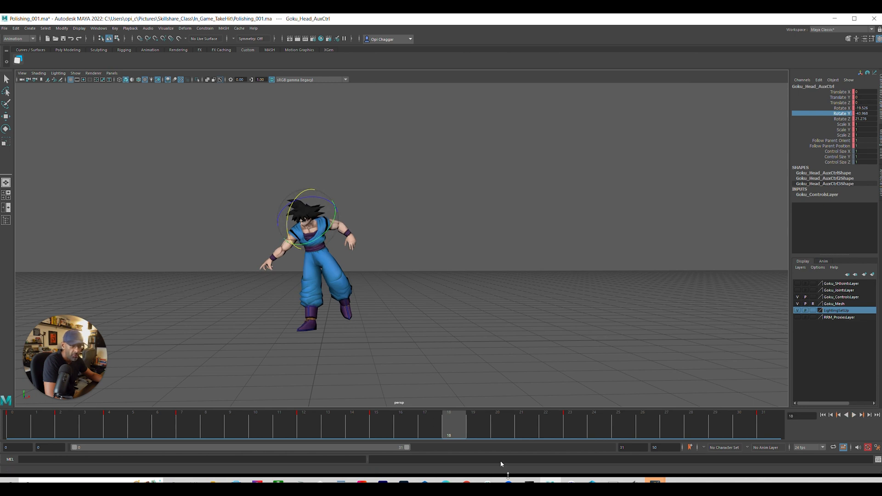
left_click(467, 428)
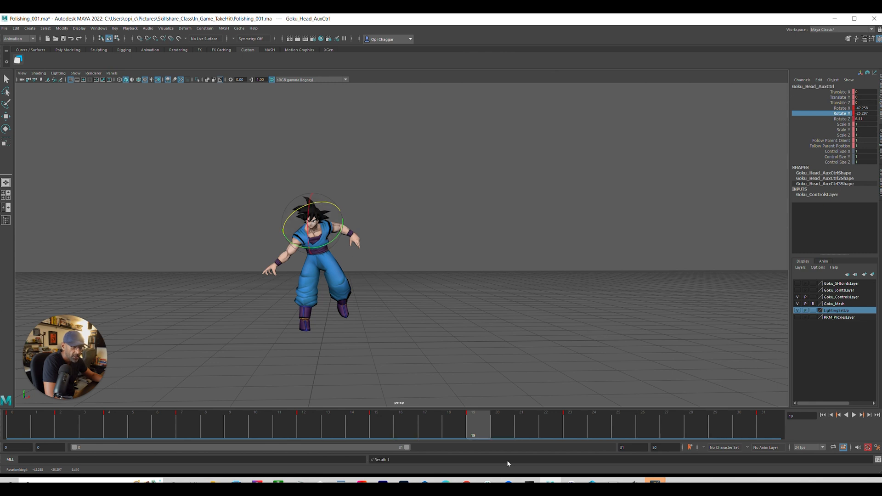
key("alt+v")
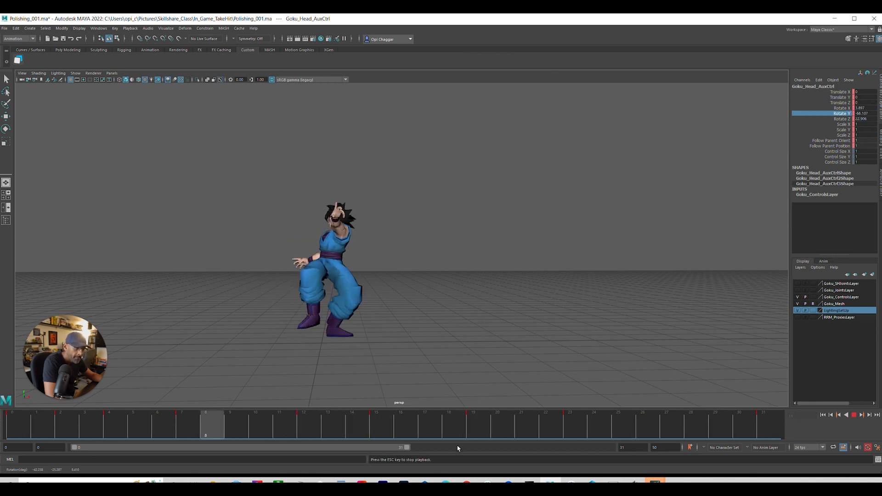
Rotate the head control on frame 21, giving it about 11.7 in Z.
left_click(471, 436)
left_click_drag(471, 436, 520, 438)
left_click_drag(360, 232, 347, 238, "alt")
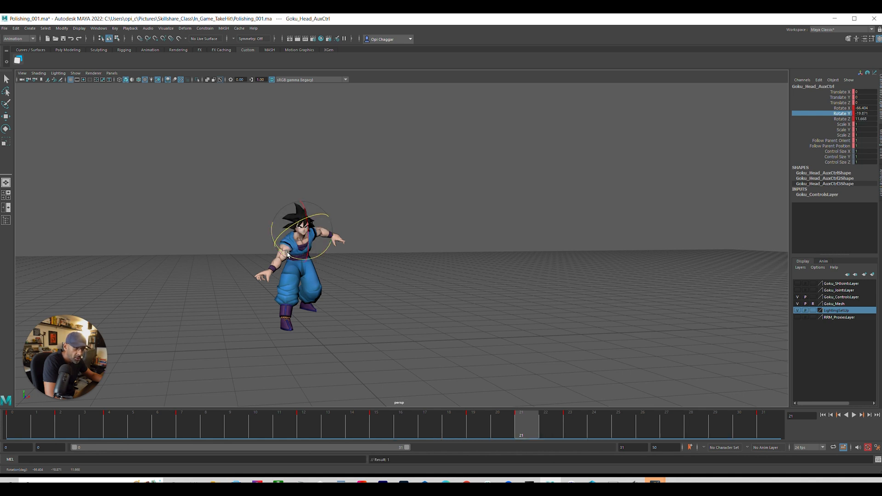
Rotate the head control on frame 23 to about -49.4 in X and shift that key to frame 24, checking playback.
left_click_drag(524, 427, 569, 440)
key("alt+v")
key("alt+v")
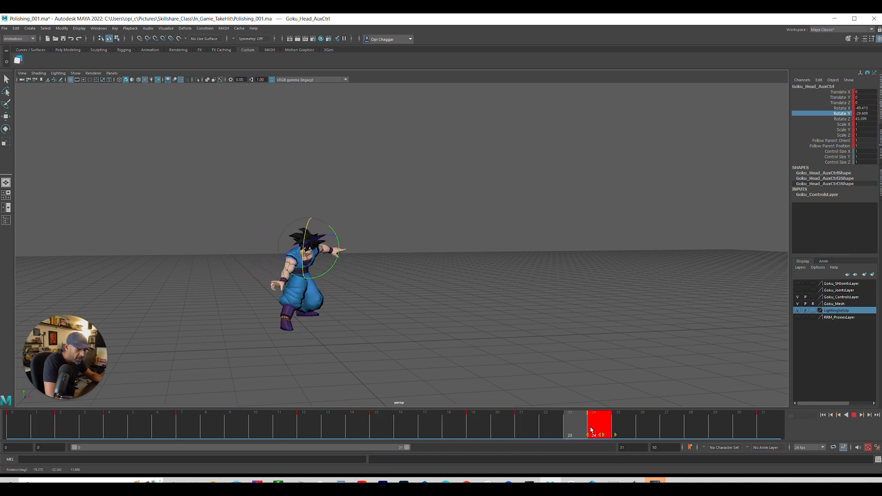
left_click(487, 436)
key("alt+v")
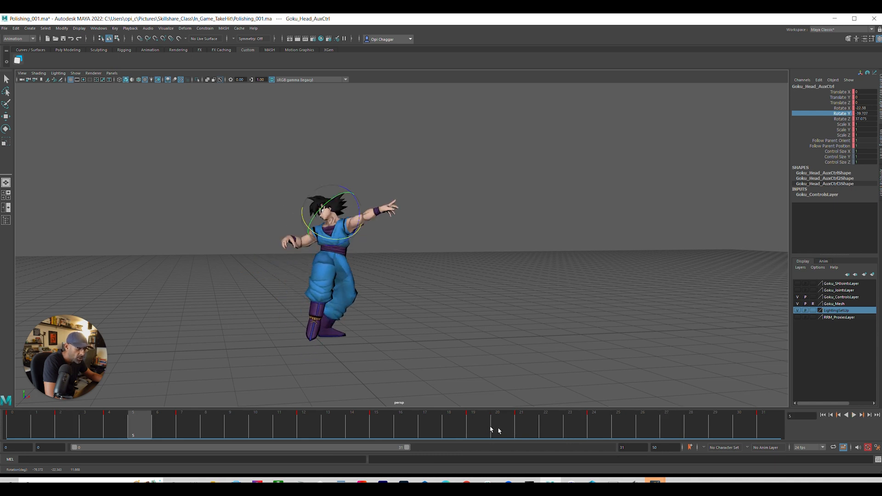
Shift the frame 24 head key to frame 25, rotate the head there to about -39 in X, and review playback.
left_click(597, 436)
left_click_drag(362, 287, 359, 309, "alt")
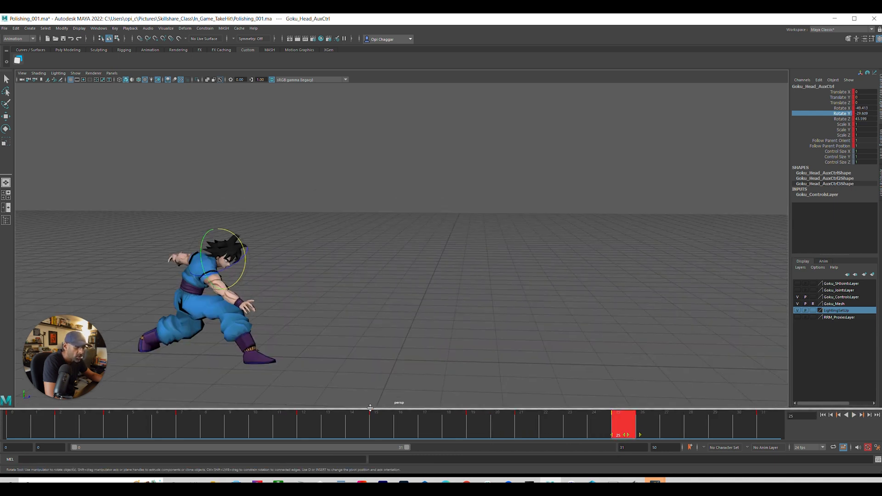
left_click(430, 426)
key("alt+v")
left_click_drag(517, 430, 612, 437)
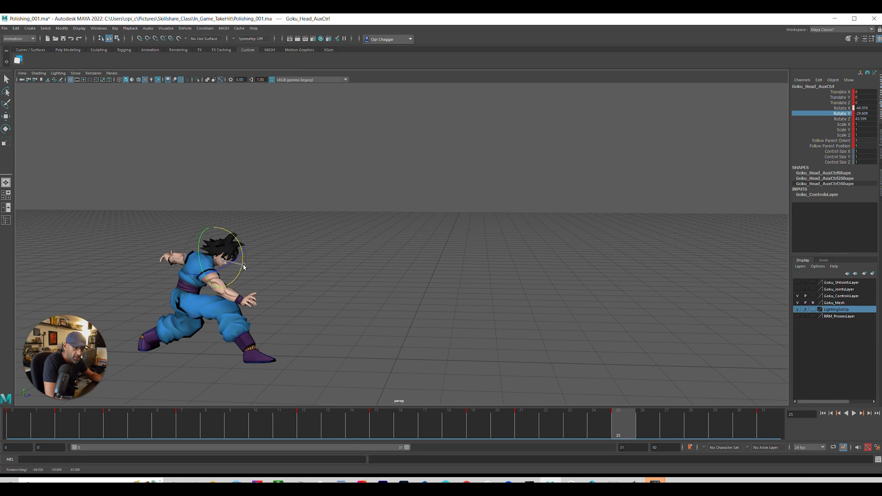
left_click_drag(603, 423, 236, 429)
key("alt+v")
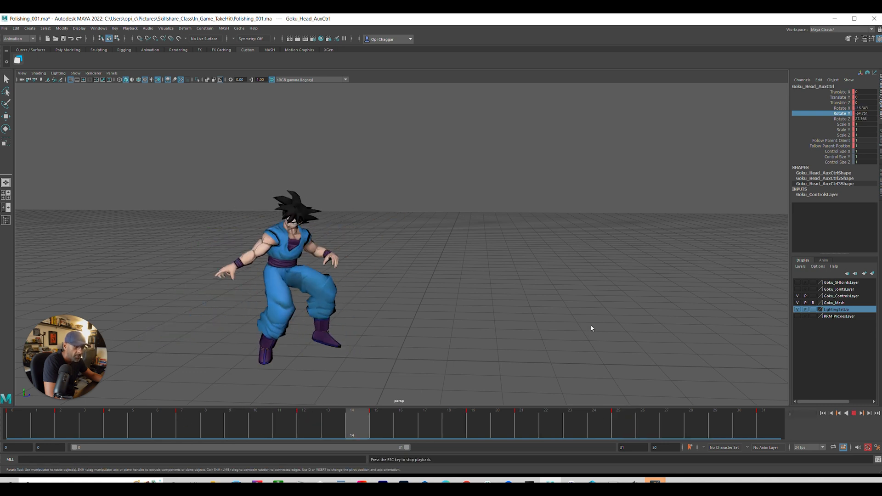
left_click_drag(482, 319, 439, 319, "alt")
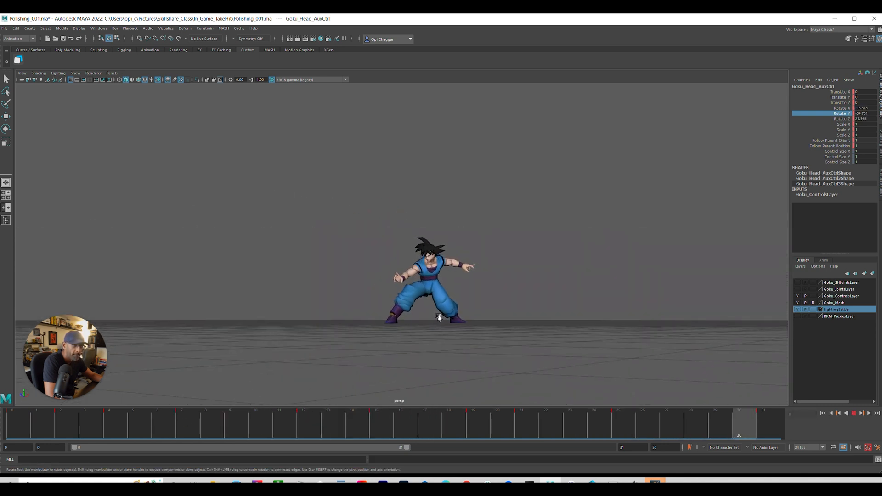
left_click_drag(492, 329, 517, 331, "alt")
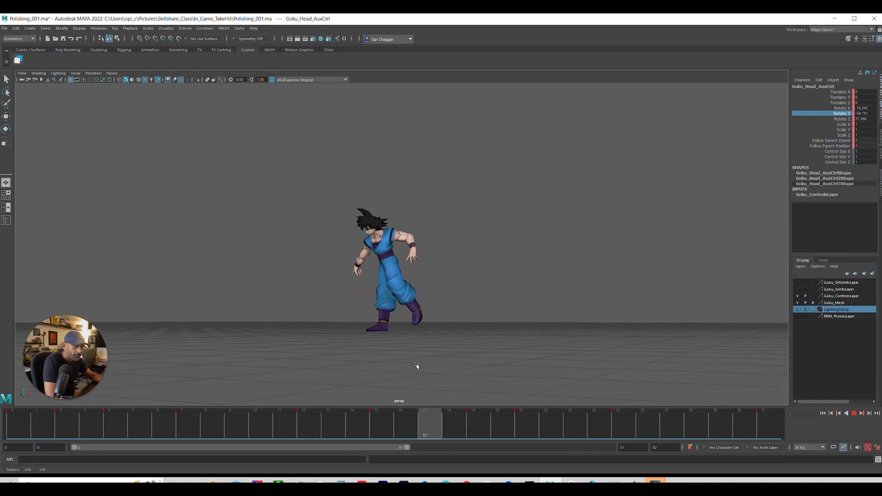
left_click_drag(416, 366, 431, 365, "alt")
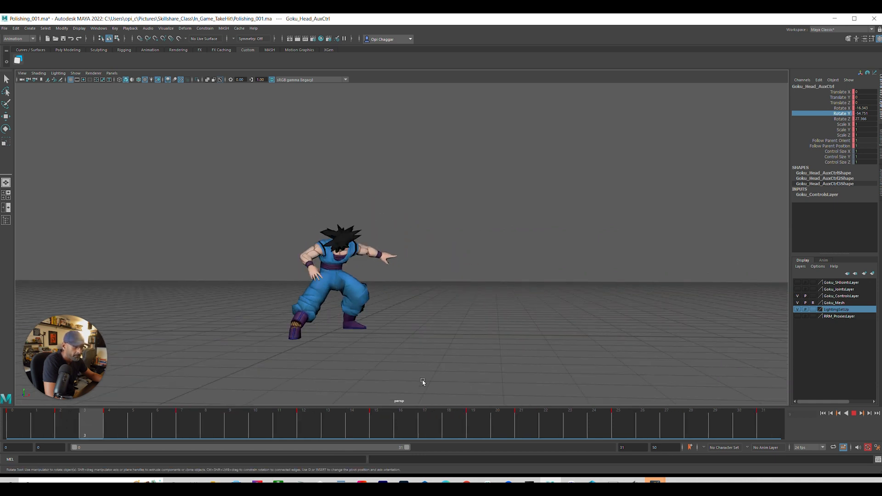
Move the head key from frame 25 back to frame 24 and replay the animation.
left_click_drag(508, 428, 530, 431)
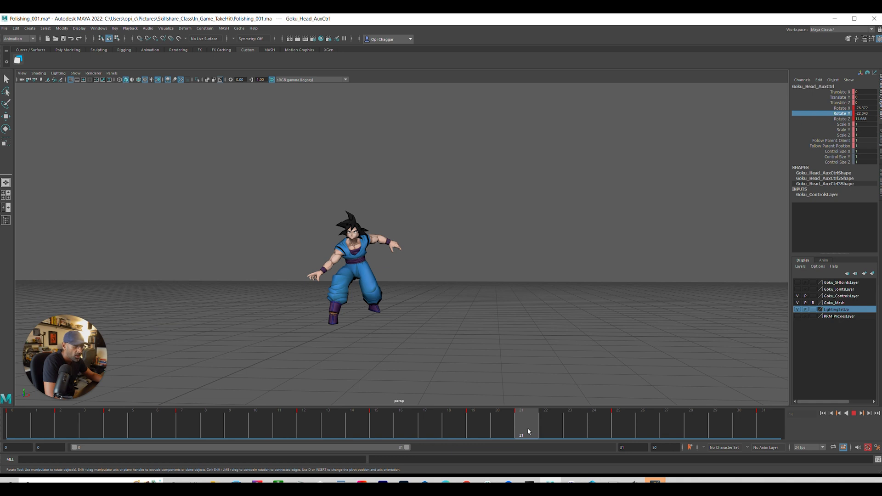
left_click(620, 433, "shift")
mouse_move(591, 432)
left_mouse_down()
mouse_move(569, 433)
mouse_move(597, 431)
left_mouse_up()
left_click(398, 431)
key("alt+v")
key("alt+v")
Adjust the timing of the head keys between frames 21 and 24, snap them to whole frames, and replay.
left_click_drag(514, 434, 587, 432)
left_click(393, 431)
key("alt+v")
key("alt+v")
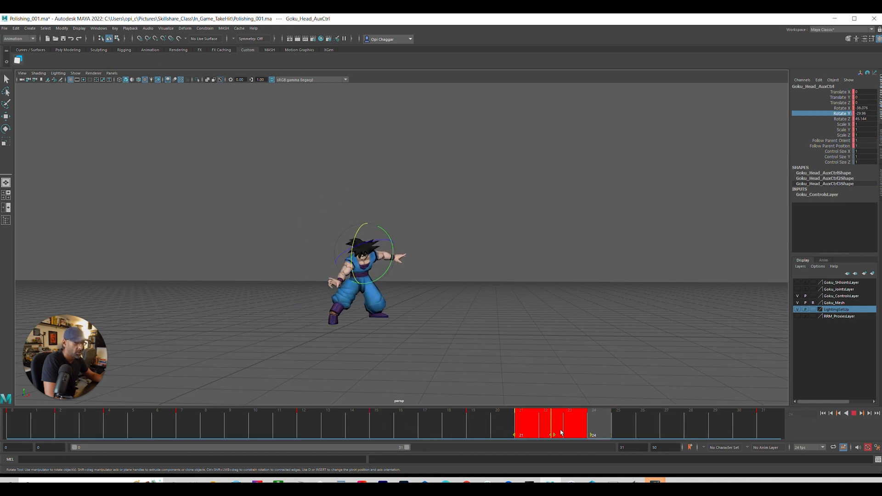
left_click(559, 433)
key("alt+v")
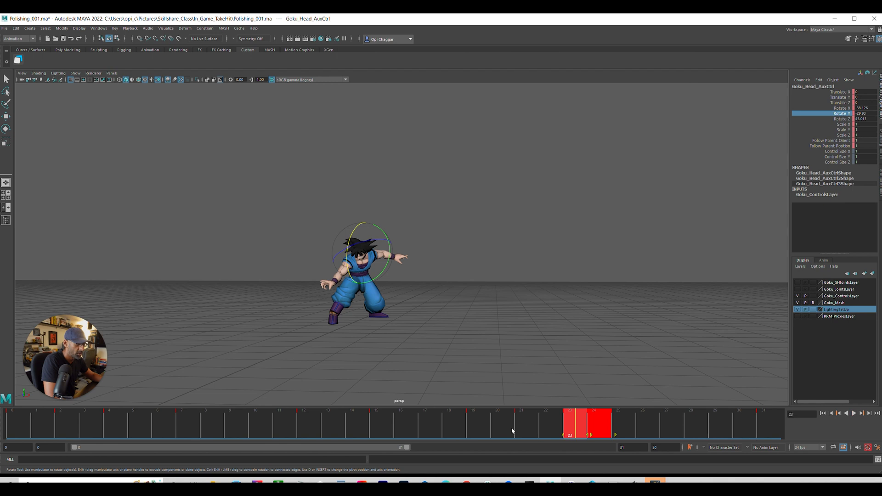
right_click(572, 428)
left_click(615, 325)
key("alt+v")
Rotate the head control on frame 21 to about -62.9 in X, checking the motion through frame 24.
left_click(515, 428)
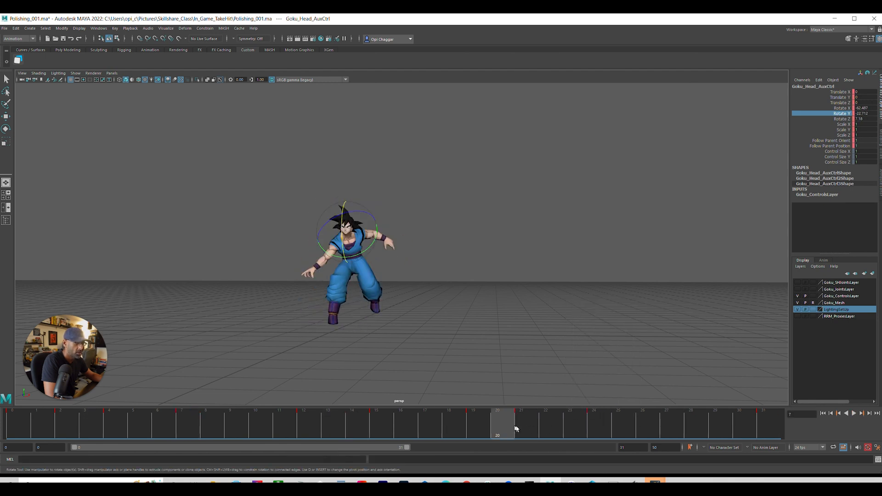
left_click_drag(518, 429, 591, 430)
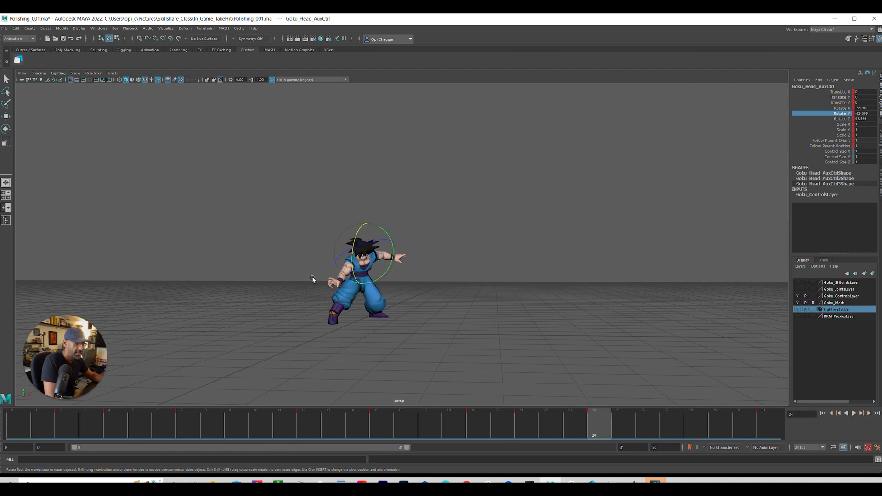
key("alt+v")
left_click_drag(529, 417, 407, 429)
key("alt+v")
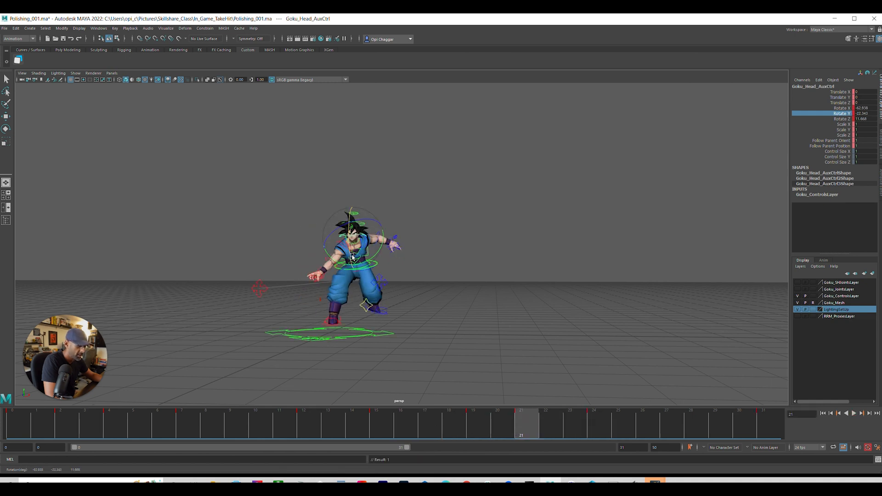
Move the head control on frame 21 to about 0.49 in X, 0.98 in Y and -1.55 in Z, checking the surrounding frames.
key("e")
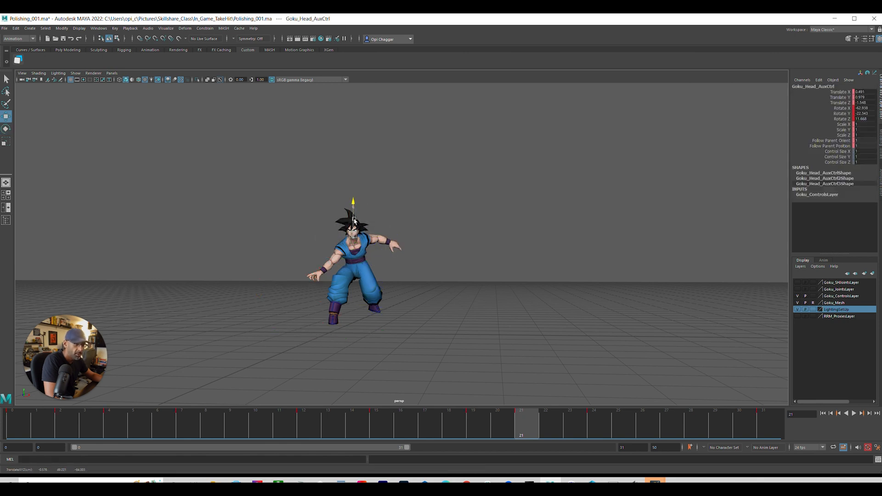
key("alt+v")
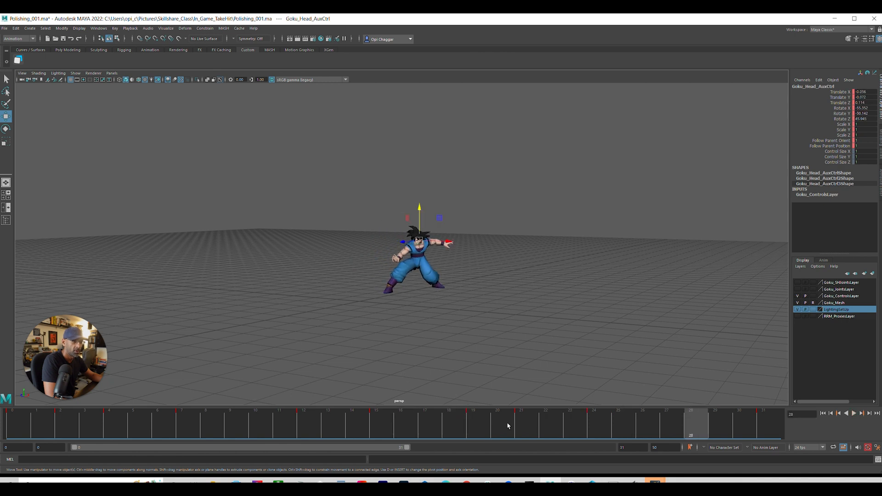
left_click(521, 427)
scroll(480, 260, "up", 3)
left_click_drag(480, 260, 439, 219, "alt")
left_click_drag(441, 203, 425, 270, "alt")
left_click_drag(526, 416, 312, 414)
Play back the whole take-hit animation and examine the head motion from several angles.
key("alt+v")
left_click_drag(553, 365, 497, 379, "alt")
left_click_drag(544, 366, 498, 351, "alt")
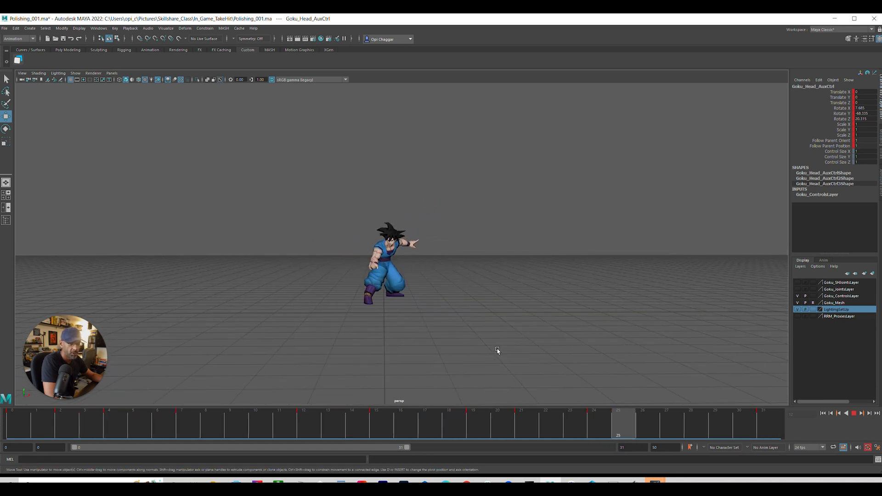
key("Escape")
key("alt+v")
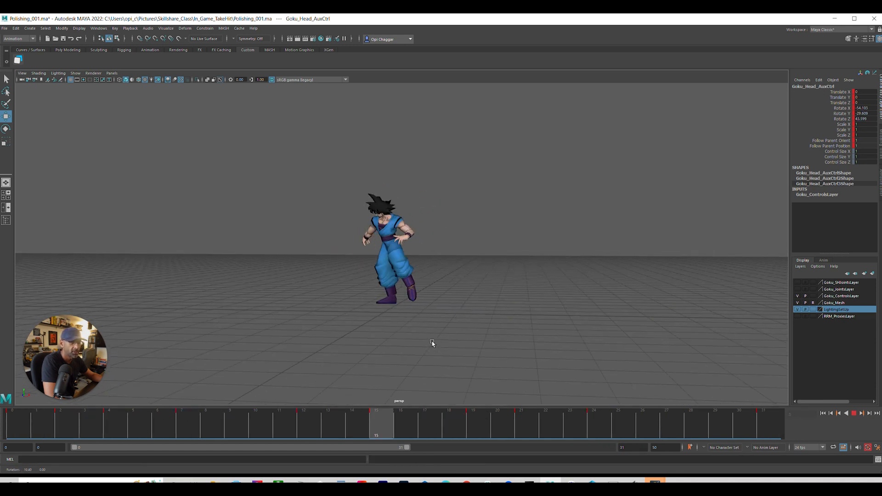
left_click_drag(457, 342, 424, 339, "alt")
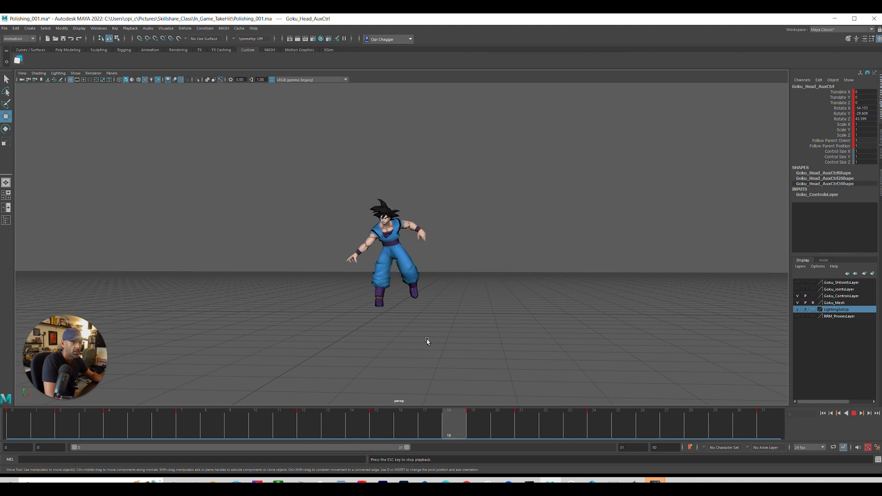
left_click_drag(366, 331, 450, 348, "alt")
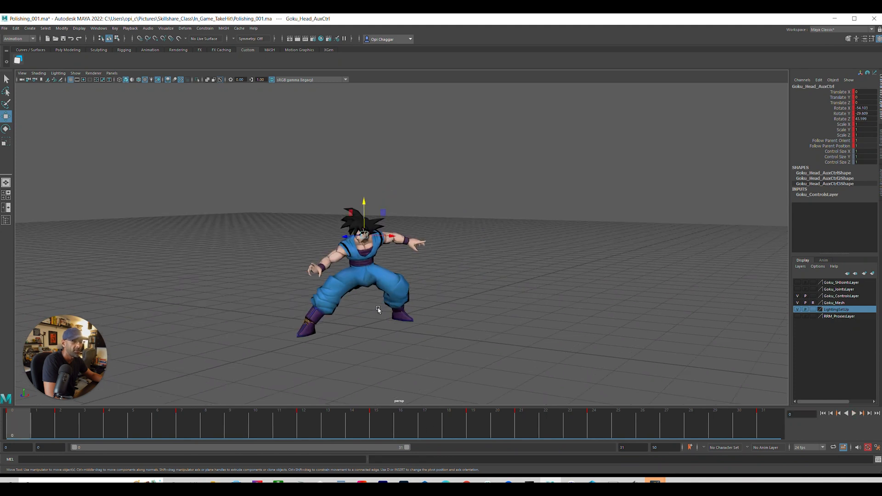
left_click_drag(361, 273, 360, 297, "alt")
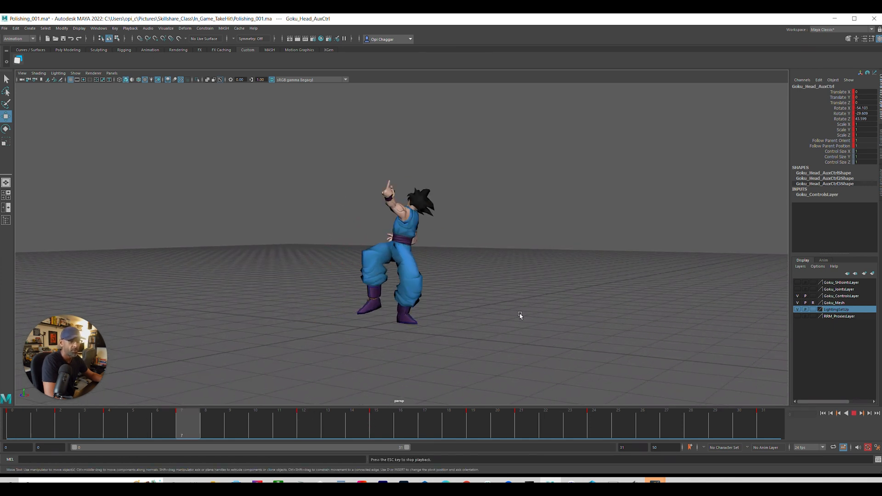